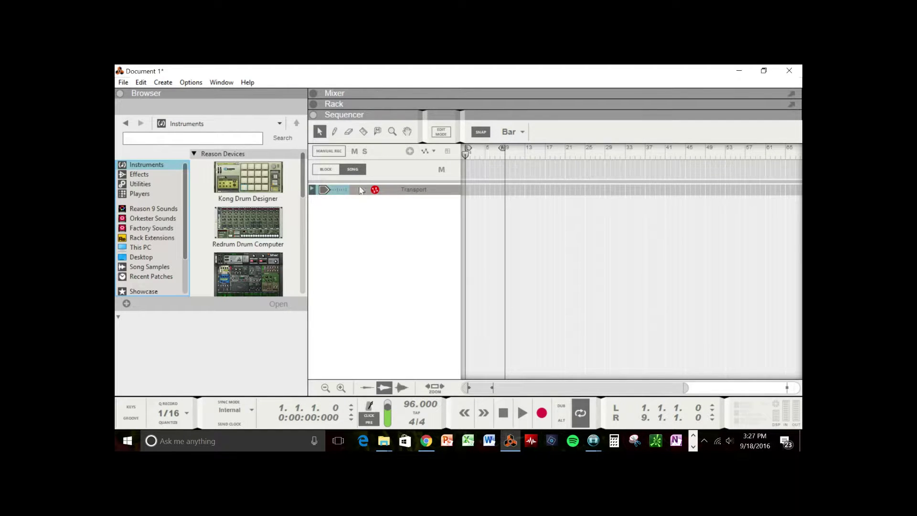
# Step: Expand the rack and scroll through its devices, then bring up the mixer with F5 and collapse it
pyautogui.click(316, 107)
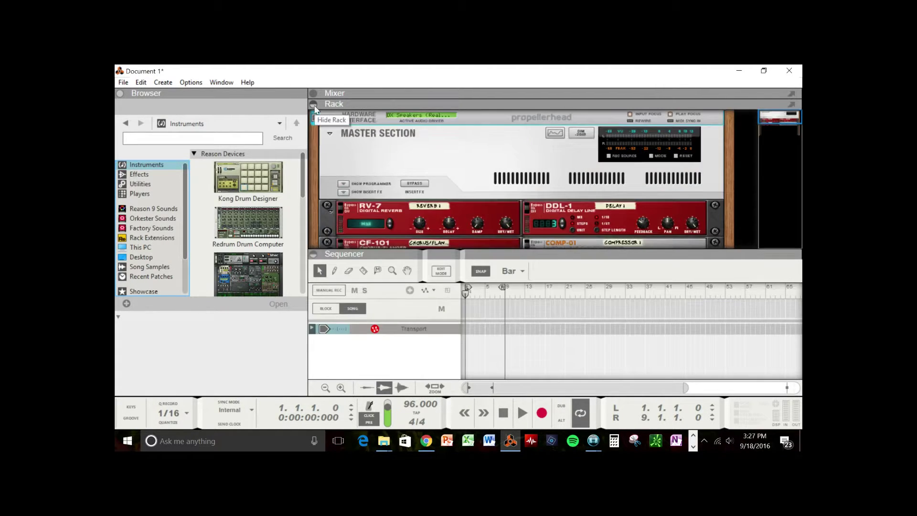
pyautogui.scroll(-2, 409, 157)
pyautogui.scroll(2, 409, 157)
pyautogui.scroll(-2, 261, 196)
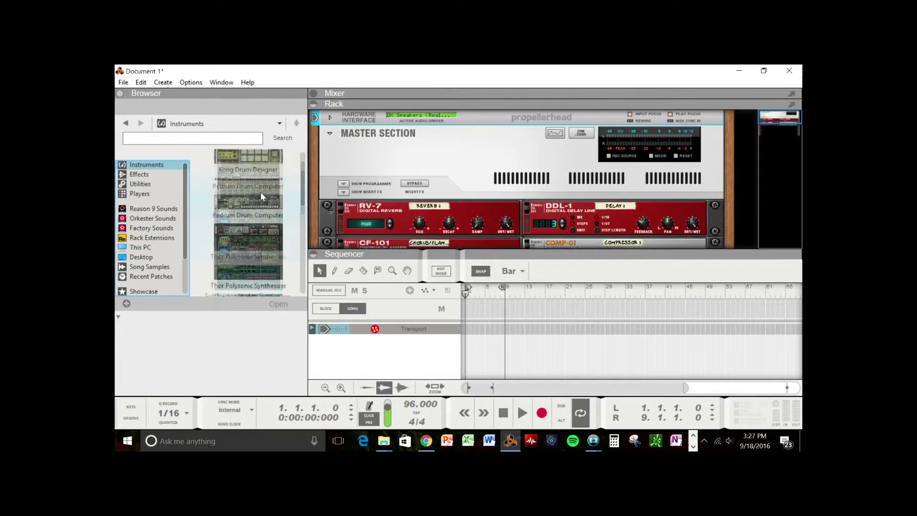
pyautogui.scroll(-5, 260, 191)
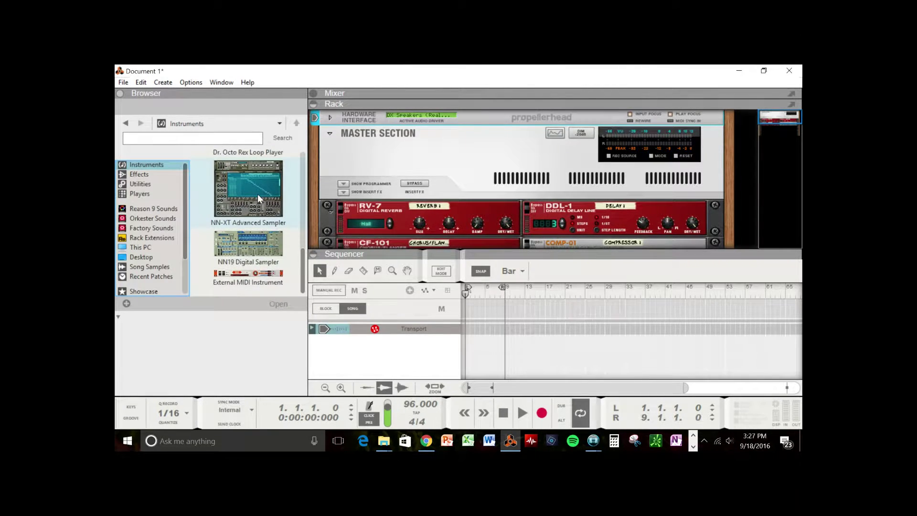
pyautogui.scroll(7, 257, 194)
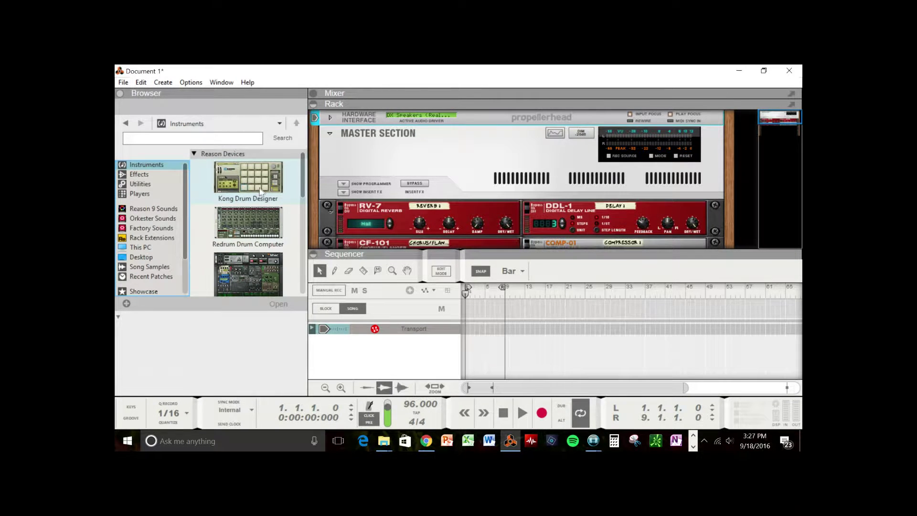
pyautogui.press('F5')
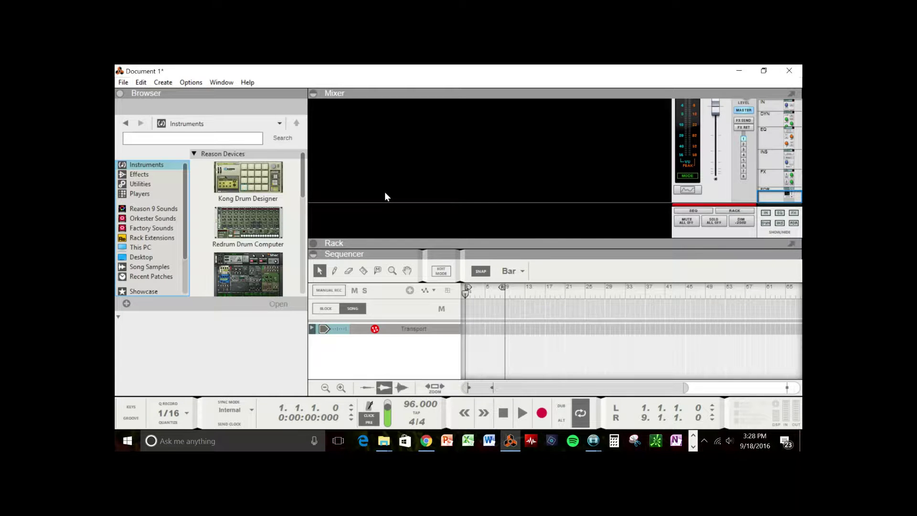
pyautogui.click(313, 94)
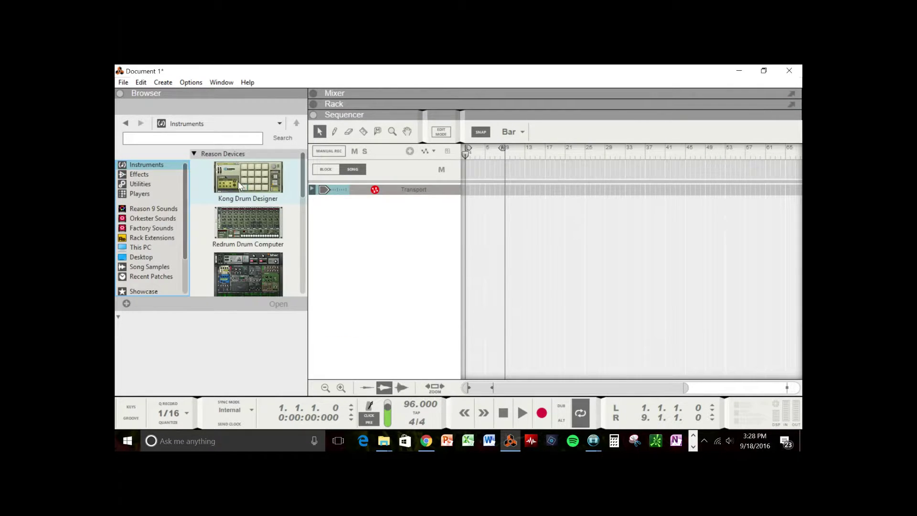
# Step: Add a Kong Drum Designer track and a Redrum Drum Computer loaded with Disco Kit RDK
pyautogui.moveTo(237, 181); pyautogui.dragTo(373, 213)
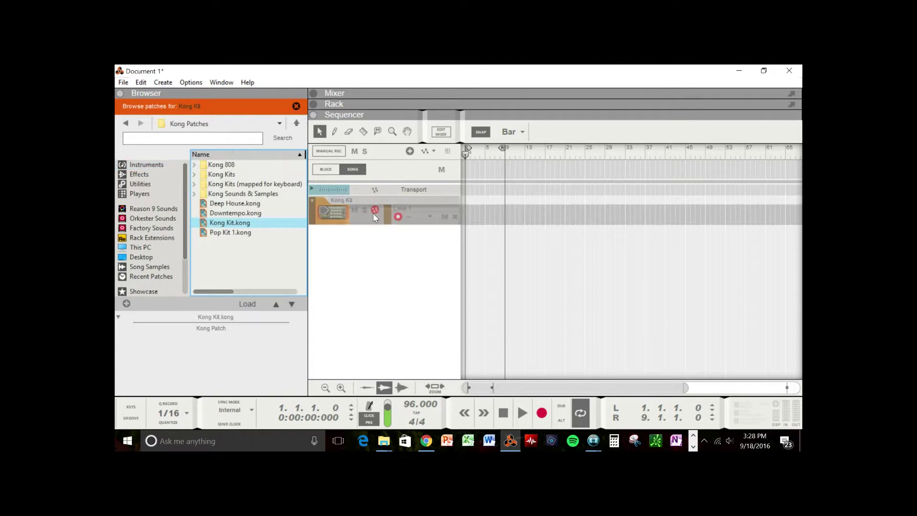
pyautogui.click(146, 165)
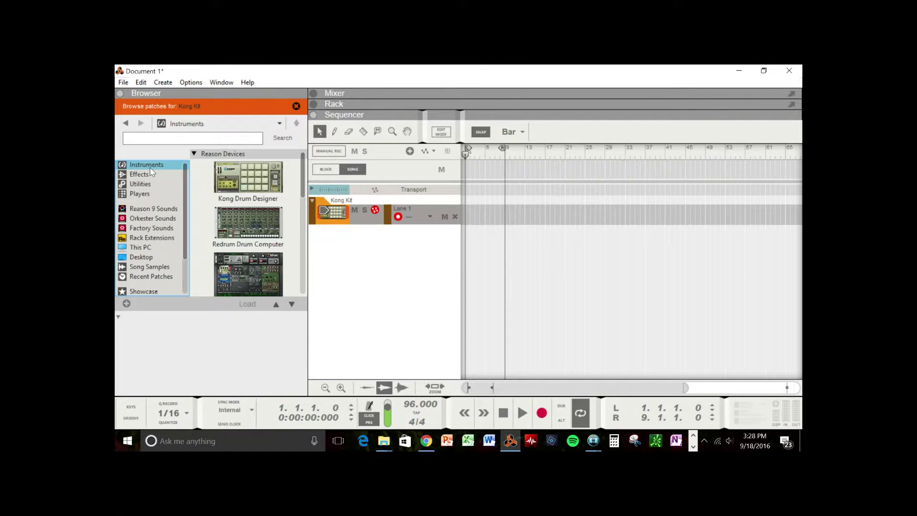
pyautogui.click(163, 82)
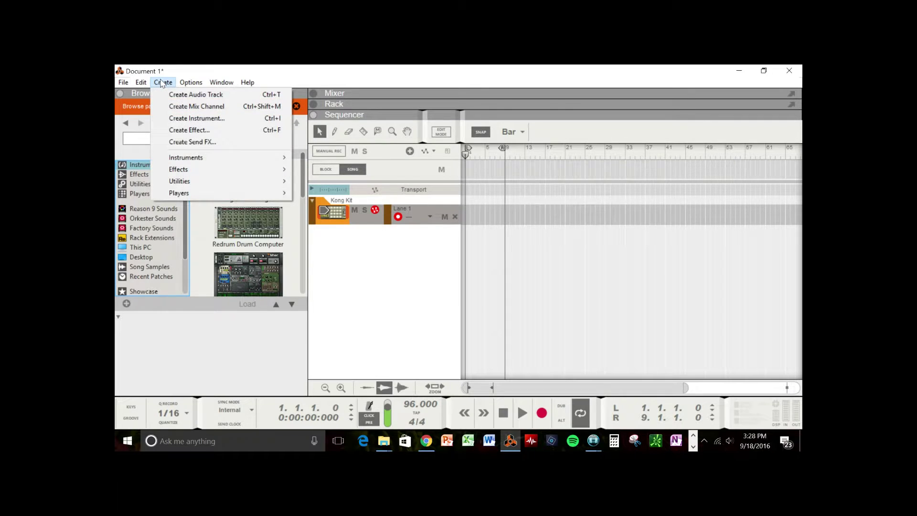
pyautogui.click(183, 118)
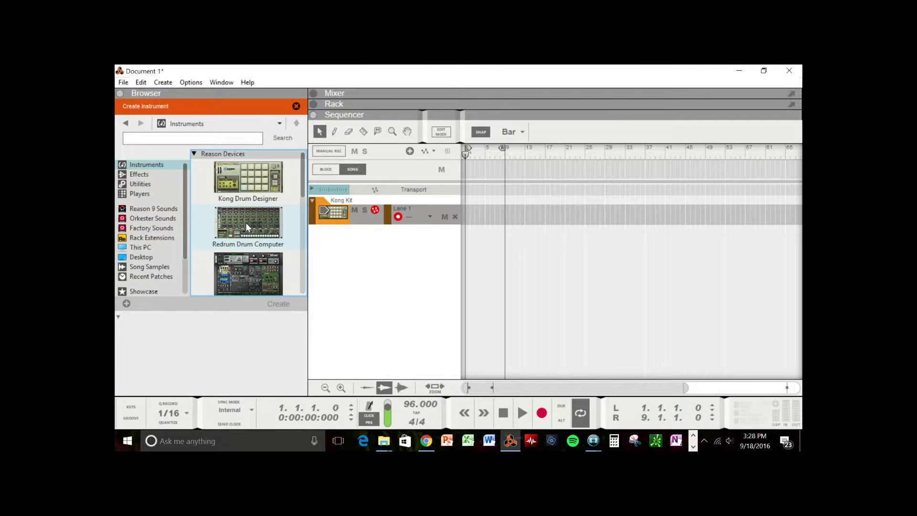
pyautogui.doubleClick(245, 223)
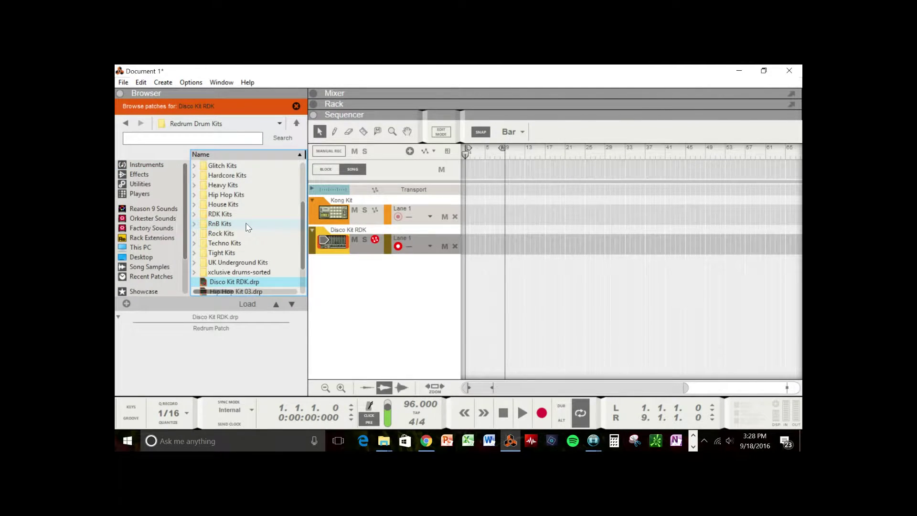
pyautogui.click(161, 83)
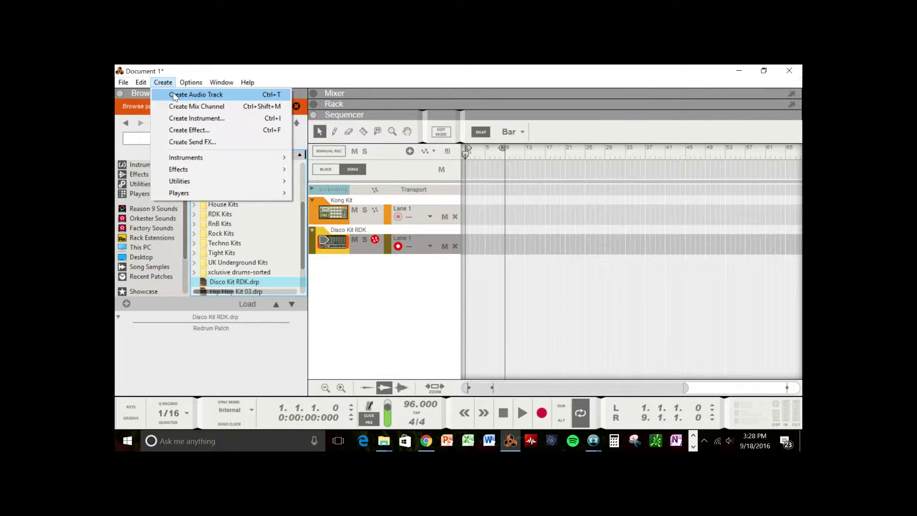
# Step: Create Audio Track 1, then show the rack and expand the Audio Track 1 device
pyautogui.click(174, 95)
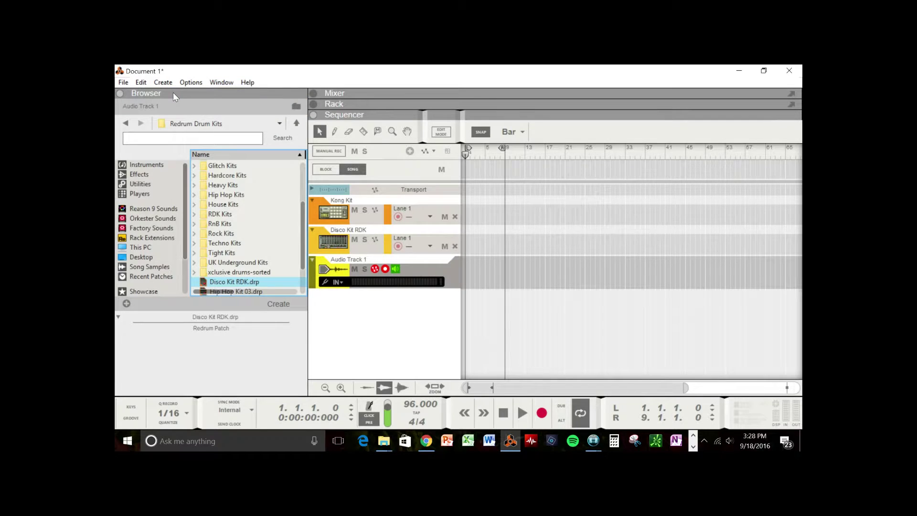
pyautogui.click(315, 103)
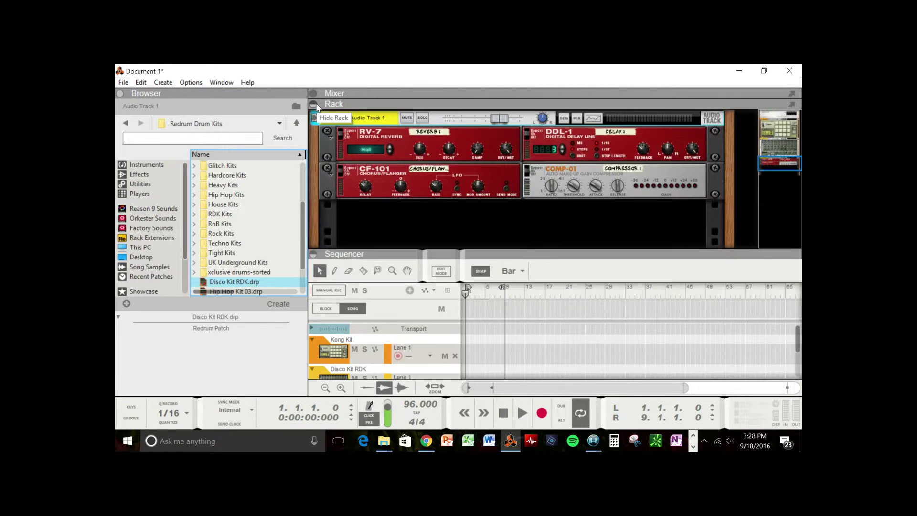
pyautogui.scroll(6, 408, 195)
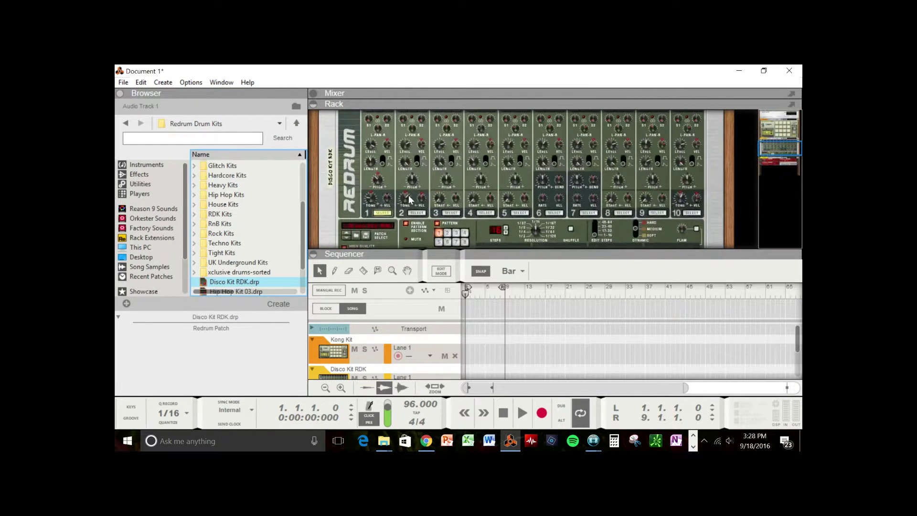
pyautogui.scroll(8, 407, 195)
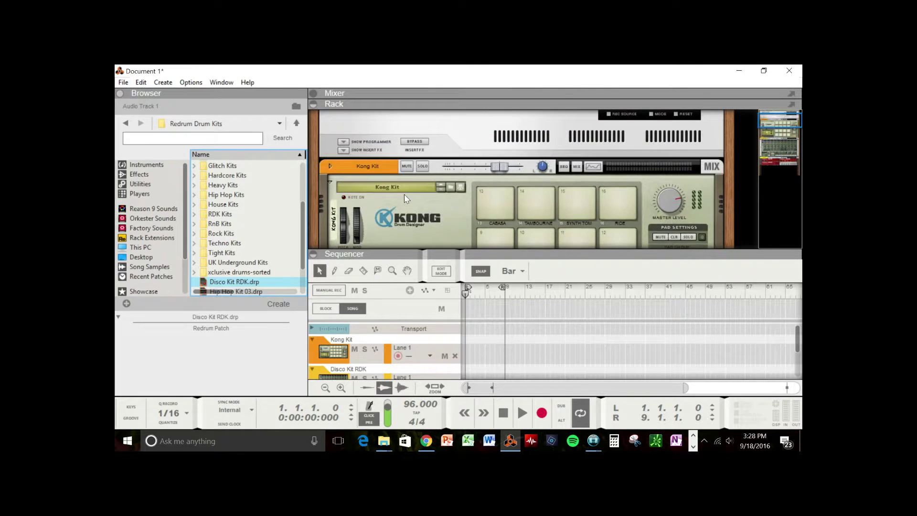
pyautogui.scroll(-10, 405, 197)
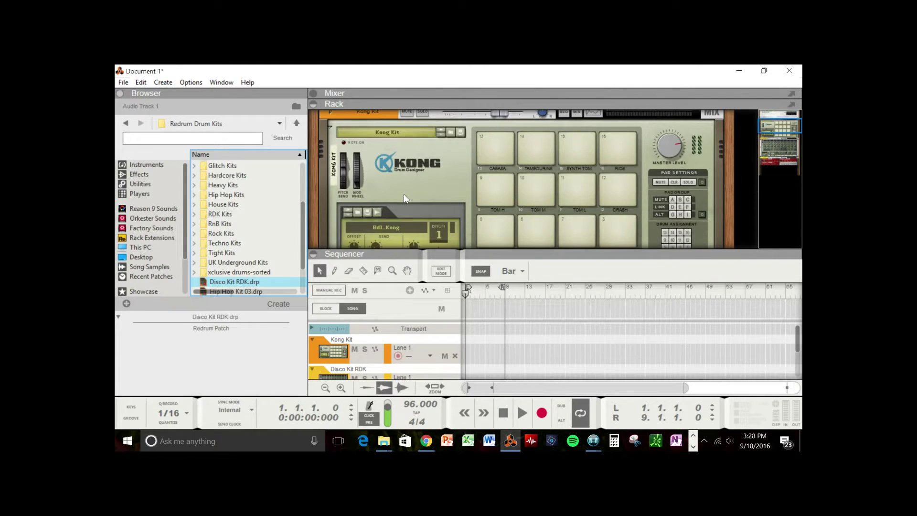
pyautogui.scroll(-8, 403, 194)
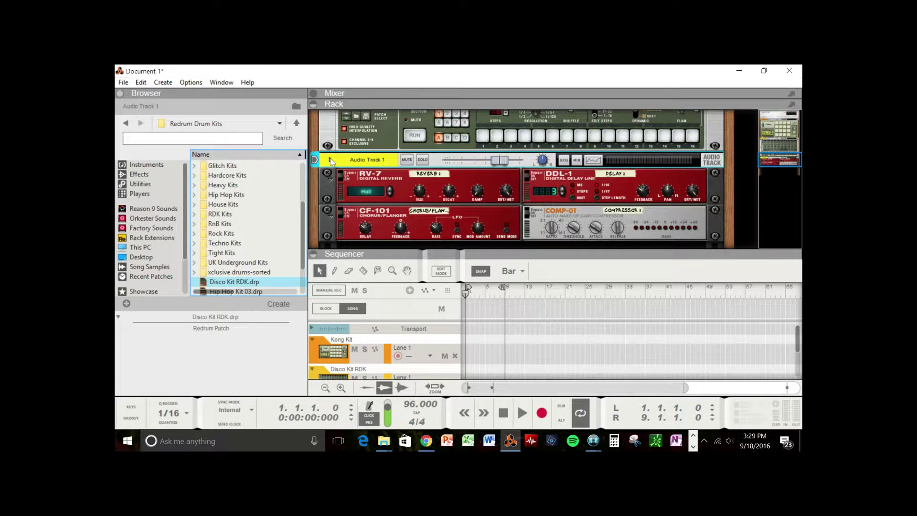
pyautogui.click(330, 160)
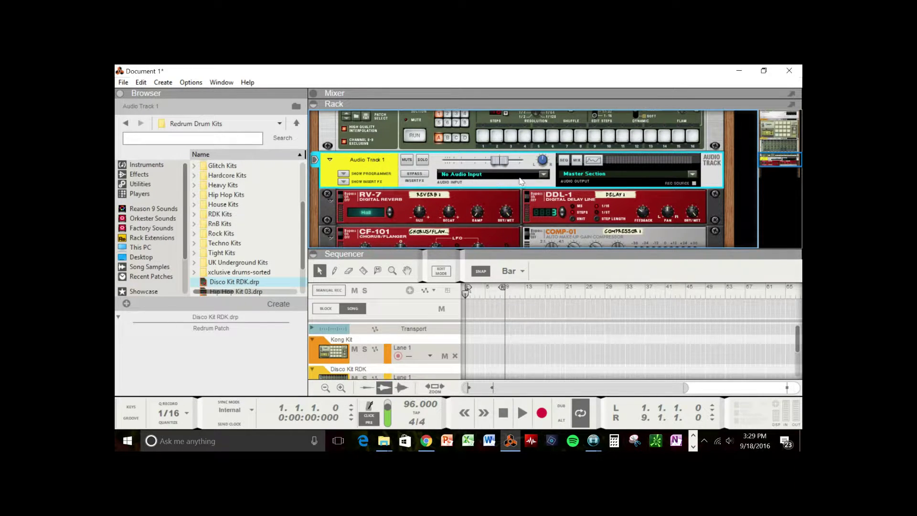
pyautogui.click(544, 175)
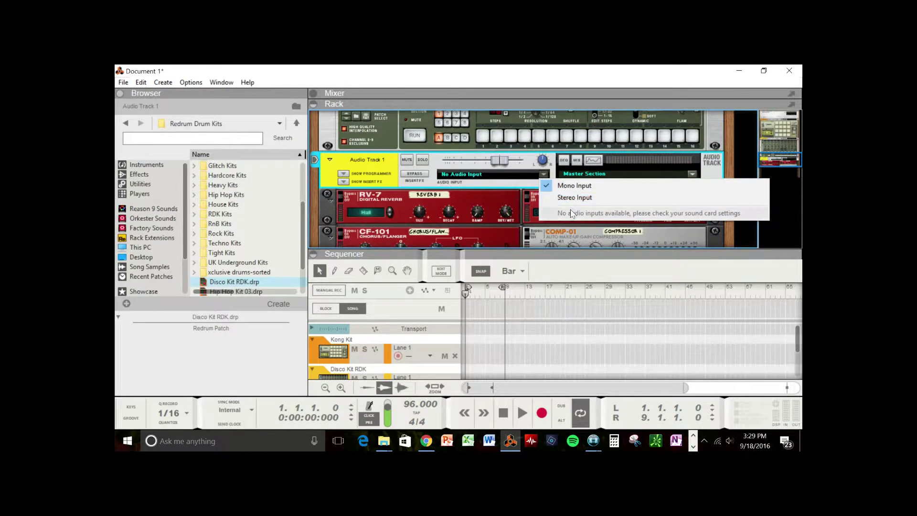
pyautogui.click(404, 181)
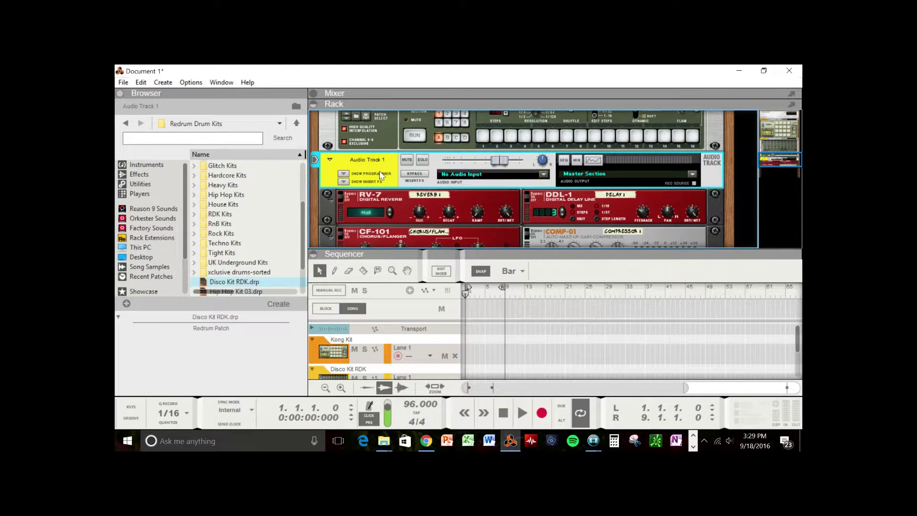
pyautogui.click(330, 161)
pyautogui.scroll(10, 332, 159)
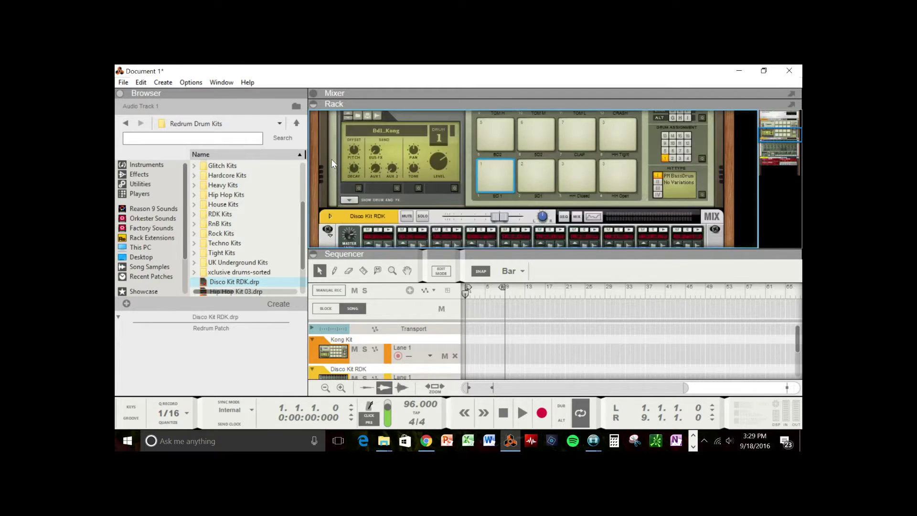
pyautogui.scroll(3, 331, 160)
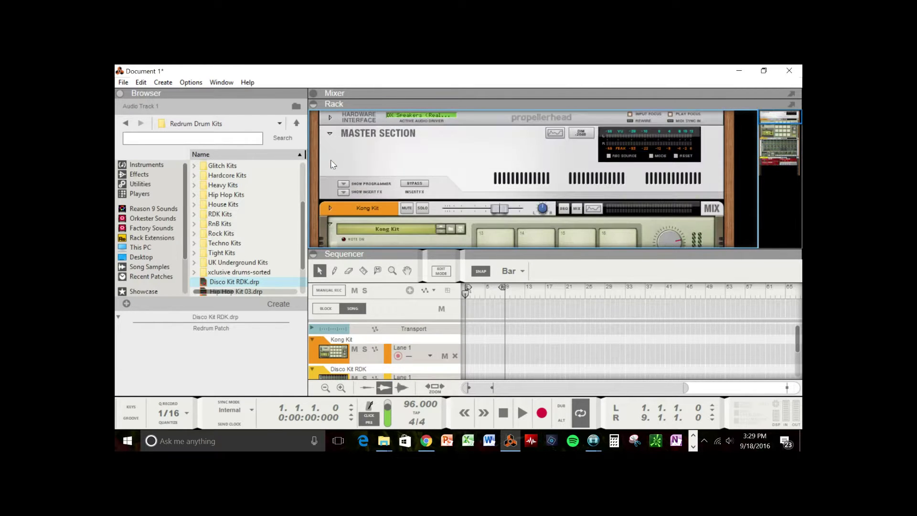
pyautogui.click(330, 118)
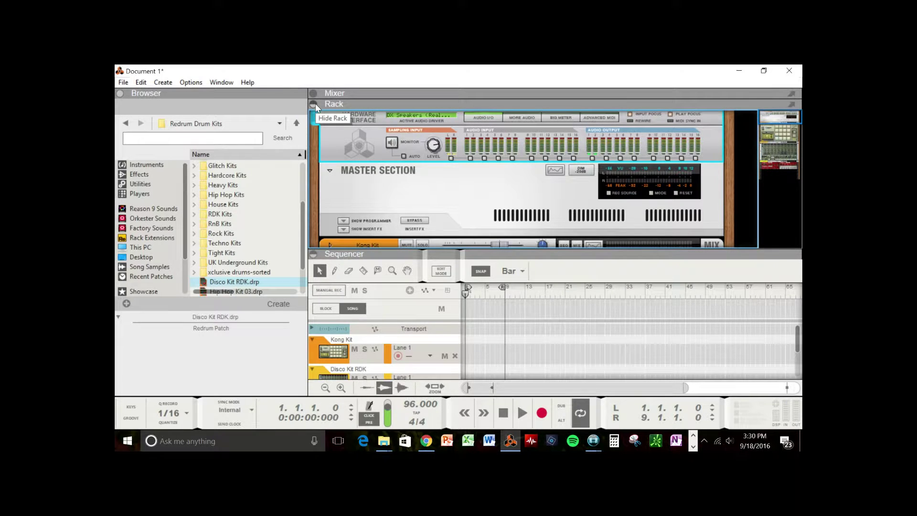
# Step: Scroll the rack down to the Kong Kit Drum Designer below the Master Section
pyautogui.scroll(-8, 346, 185)
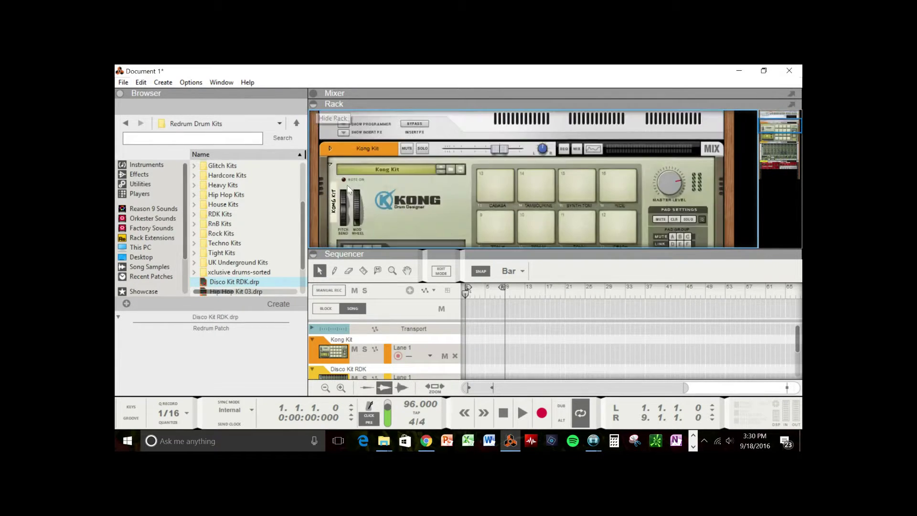
pyautogui.scroll(-2, 347, 185)
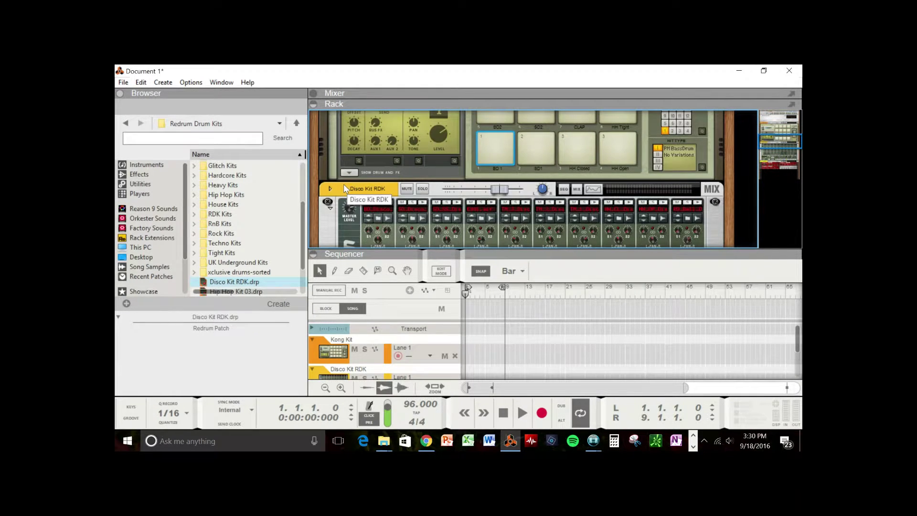
pyautogui.scroll(-2, 340, 186)
pyautogui.scroll(-2, 340, 188)
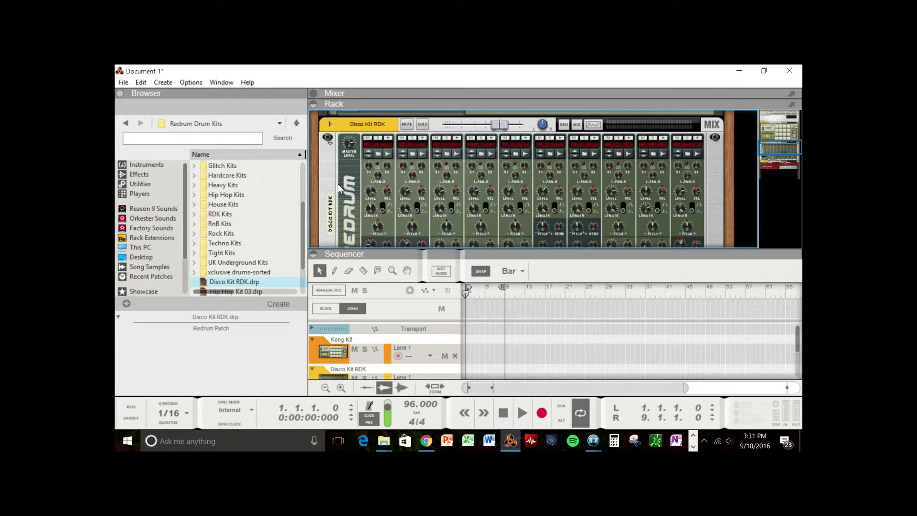
pyautogui.scroll(-2, 337, 188)
pyautogui.scroll(2, 338, 189)
pyautogui.scroll(-4, 338, 188)
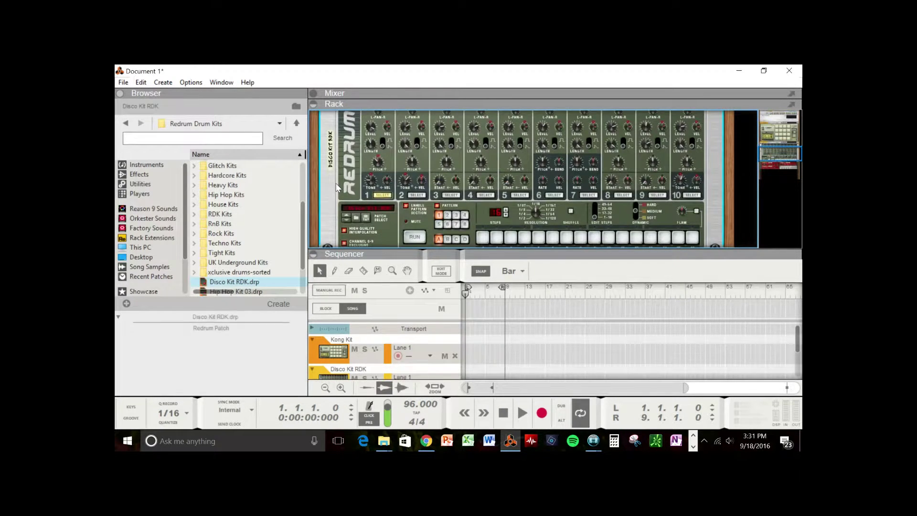
pyautogui.scroll(-4, 337, 187)
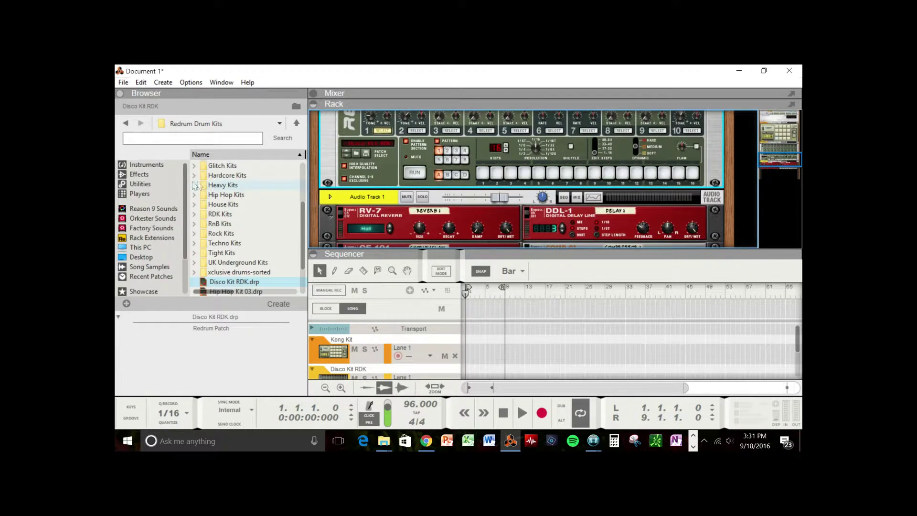
# Step: Drag a SubTractor from the Instruments list into the rack, then select the Disco Kit Redrum
pyautogui.click(139, 173)
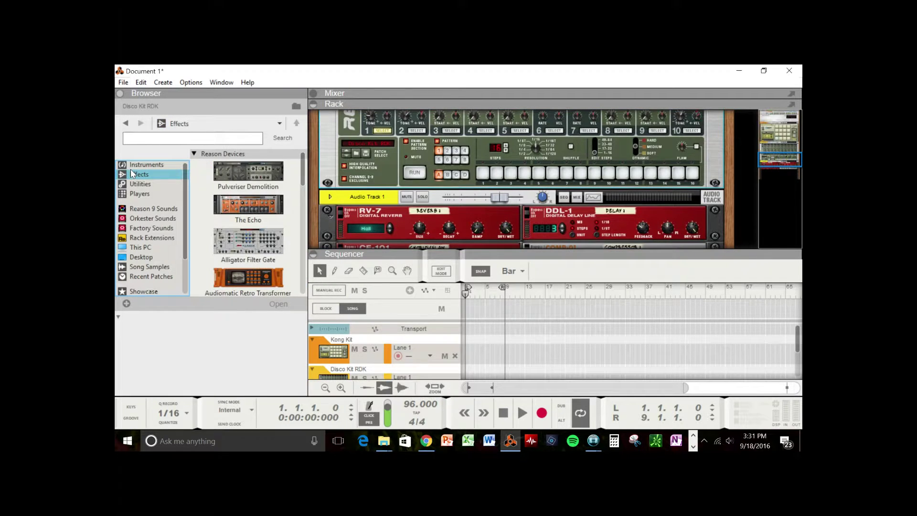
pyautogui.click(136, 165)
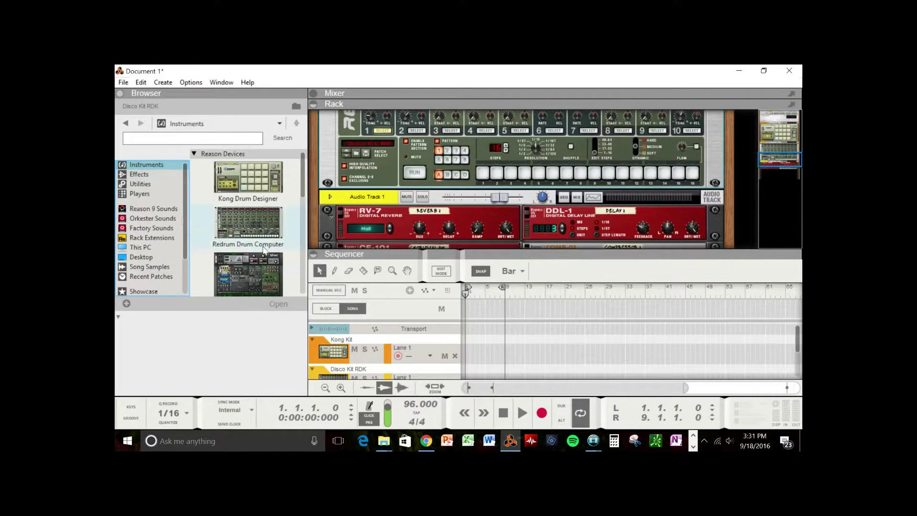
pyautogui.scroll(-3, 246, 227)
pyautogui.moveTo(246, 227); pyautogui.dragTo(362, 190)
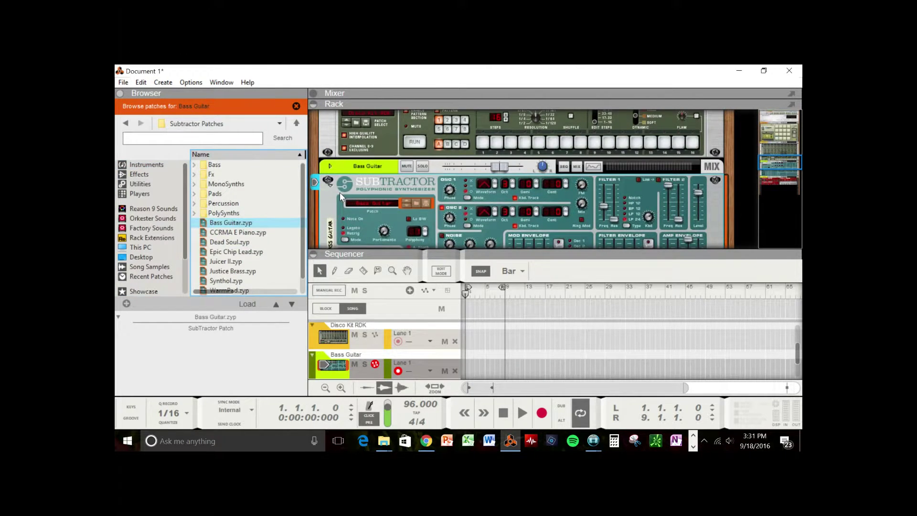
pyautogui.scroll(3, 340, 192)
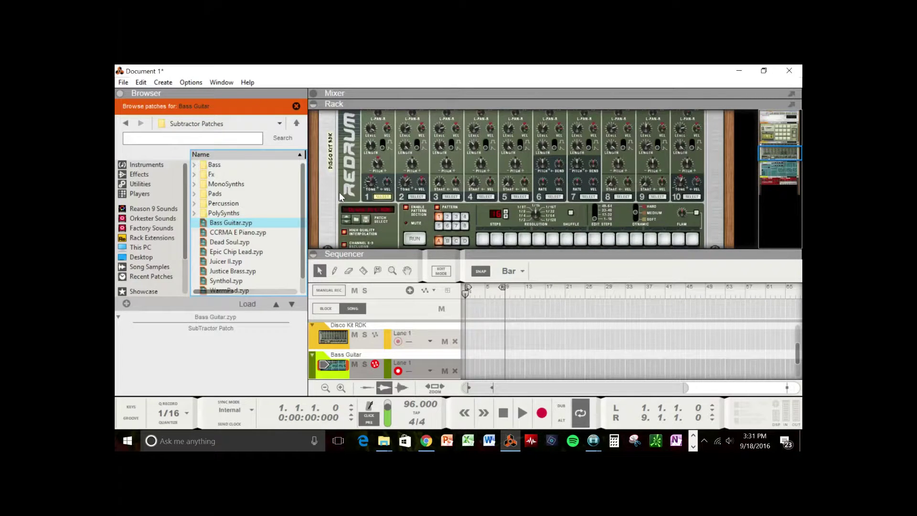
pyautogui.scroll(-1, 339, 196)
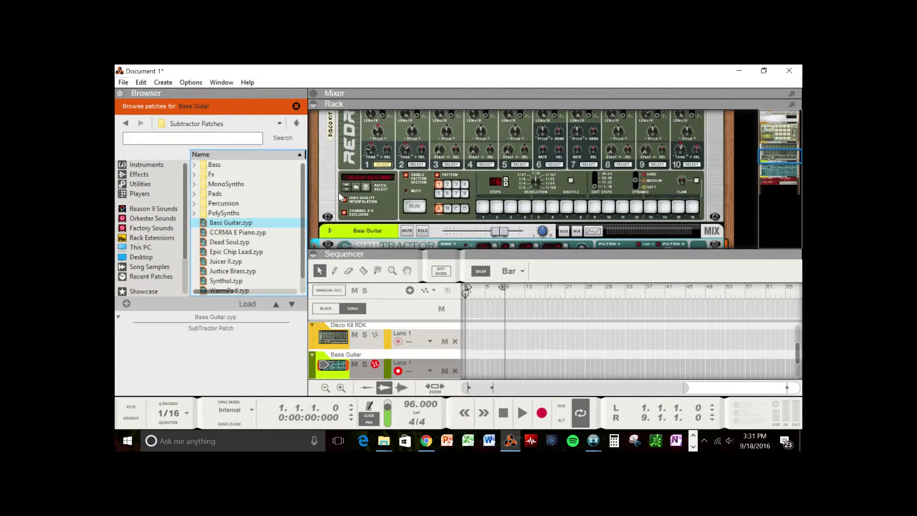
pyautogui.click(341, 196)
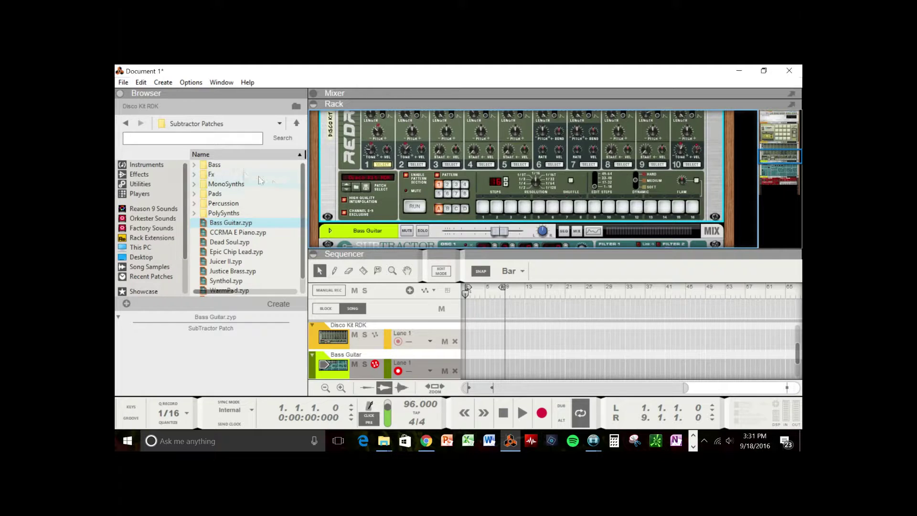
# Step: Drag the MClass Equalizer from Effects into the rack directly below the Disco Kit Redrum
pyautogui.click(146, 171)
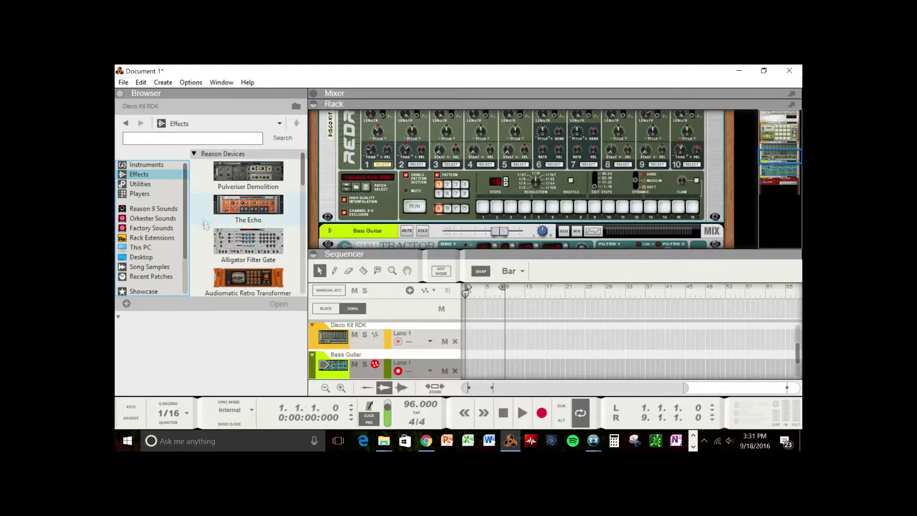
pyautogui.scroll(-8, 205, 225)
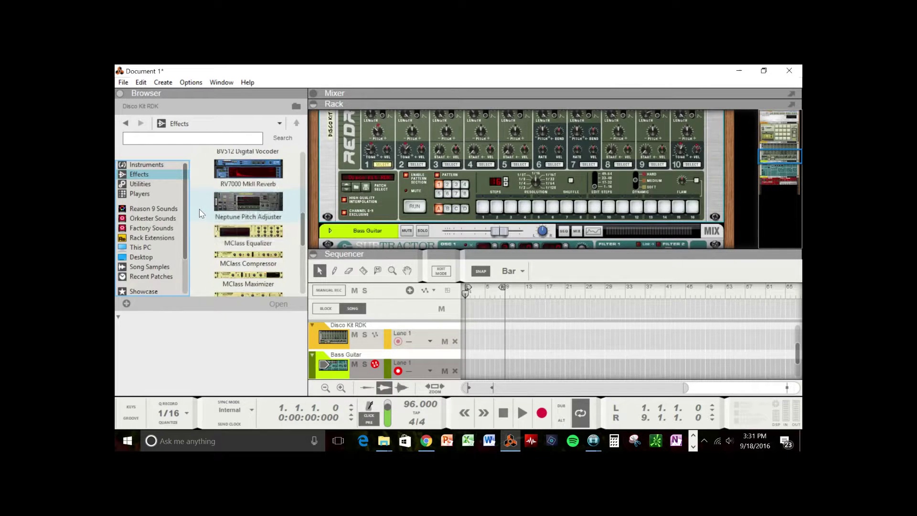
pyautogui.scroll(-1, 201, 213)
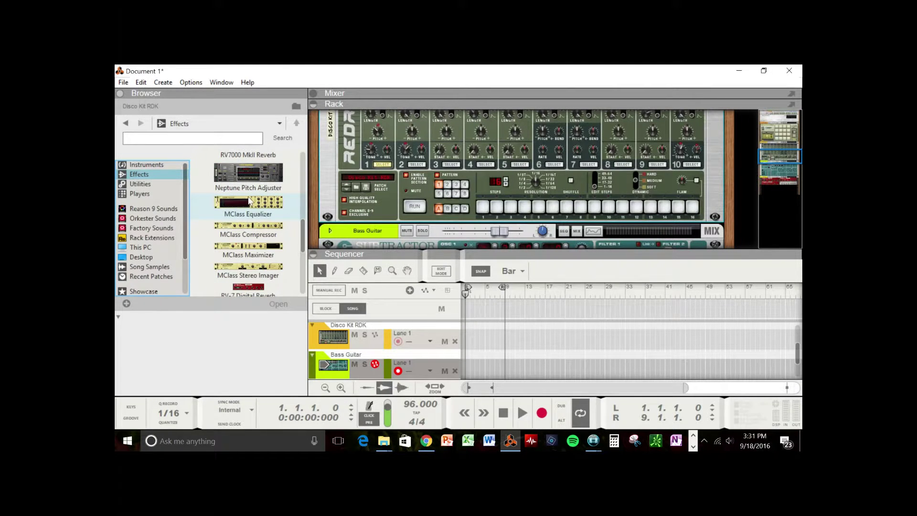
pyautogui.moveTo(250, 201)
pyautogui.mouseDown()
pyautogui.moveTo(335, 169)
pyautogui.moveTo(274, 208)
pyautogui.moveTo(258, 206)
pyautogui.mouseUp()
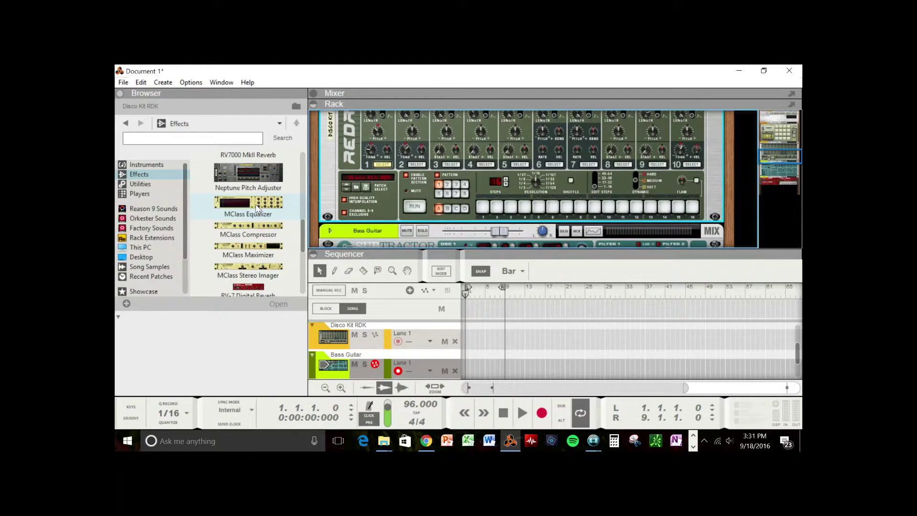
pyautogui.moveTo(257, 208); pyautogui.dragTo(439, 221)
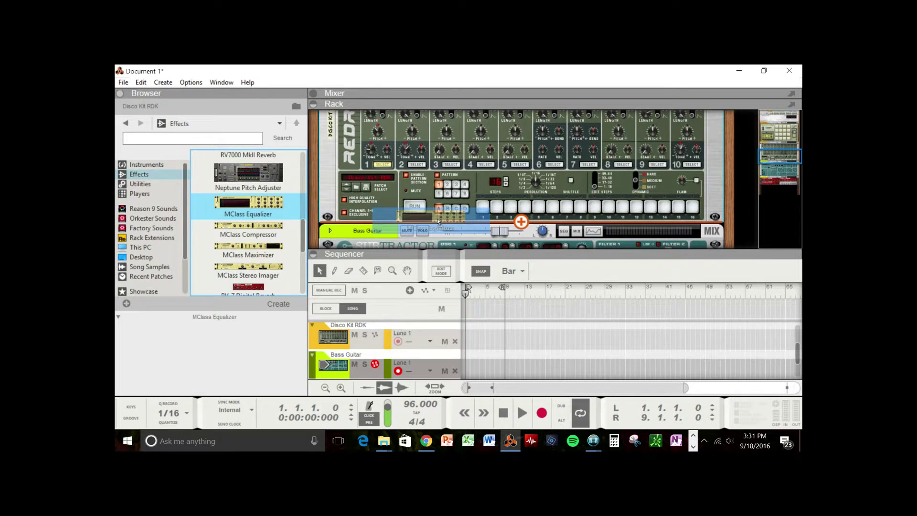
pyautogui.moveTo(437, 219); pyautogui.dragTo(437, 219)
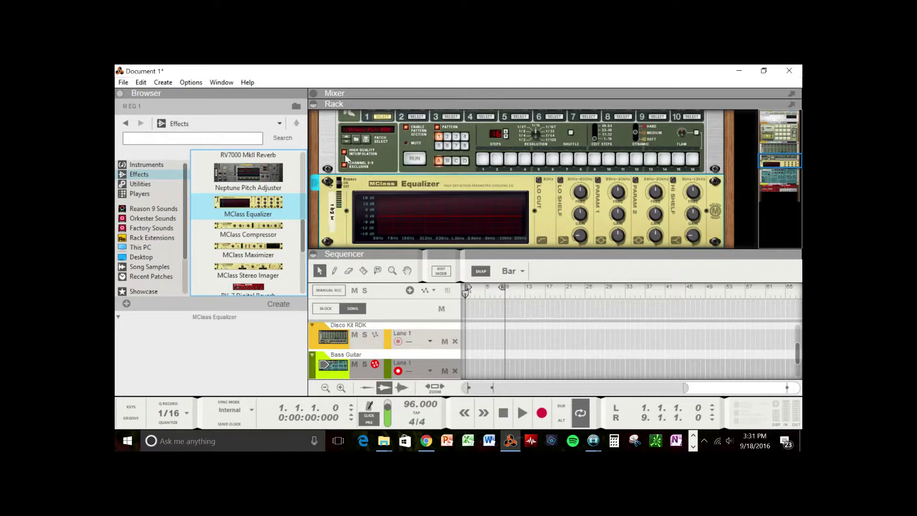
pyautogui.click(356, 141)
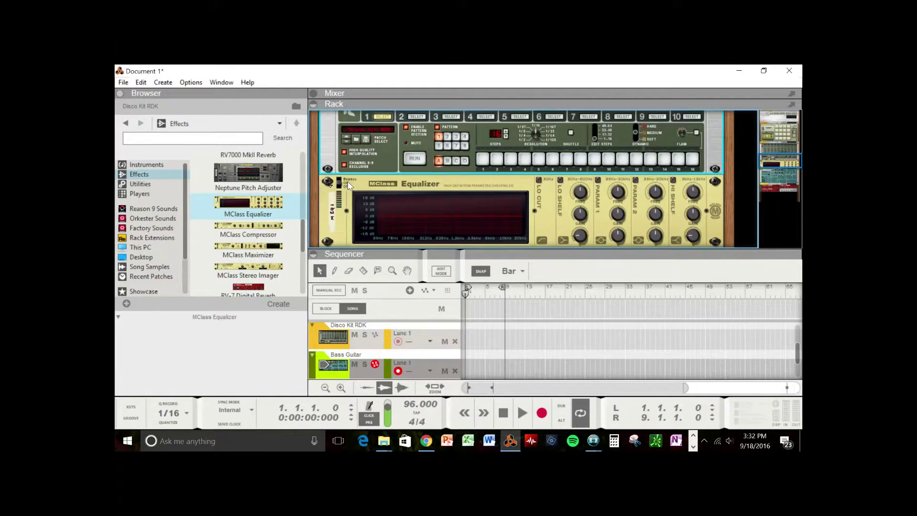
pyautogui.scroll(-2, 351, 171)
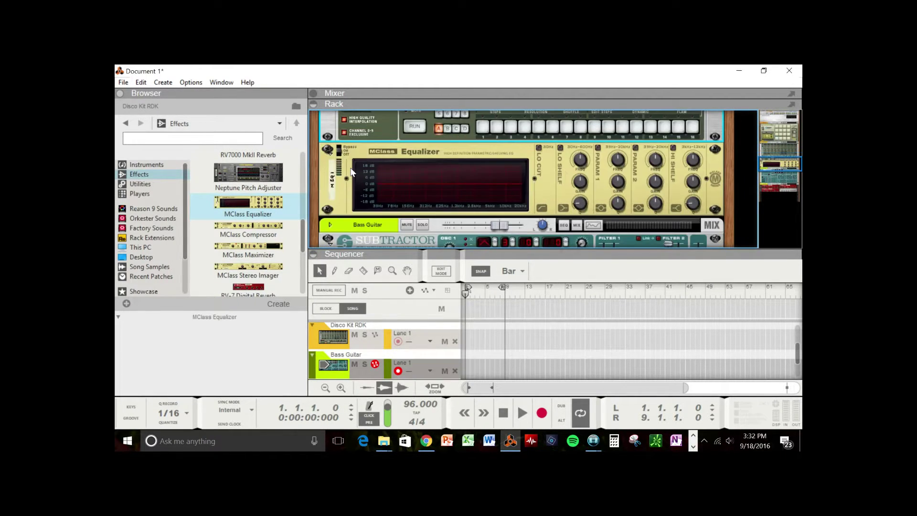
pyautogui.scroll(4, 351, 172)
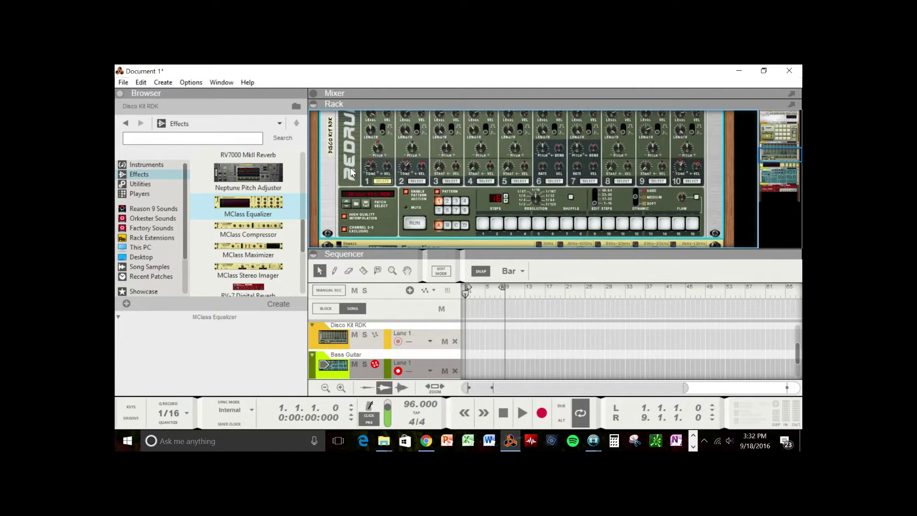
pyautogui.scroll(-4, 351, 167)
pyautogui.scroll(3, 351, 167)
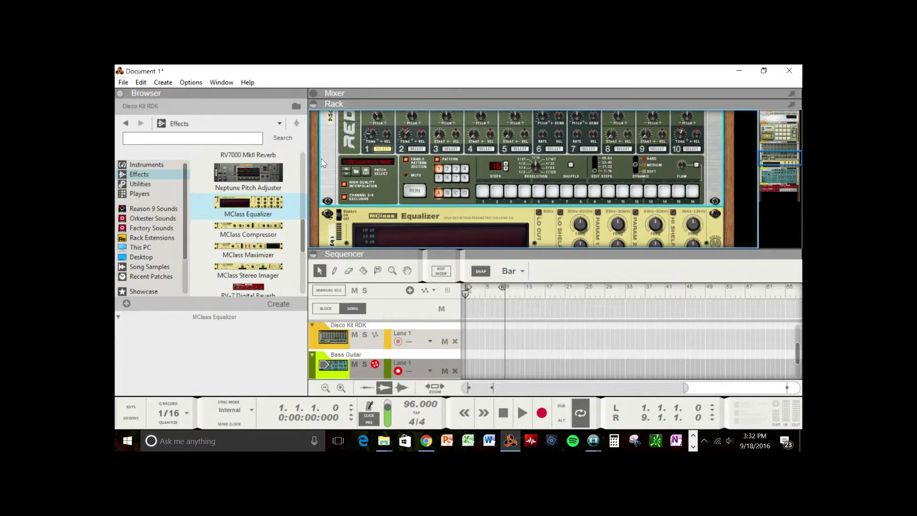
pyautogui.press('Tab')
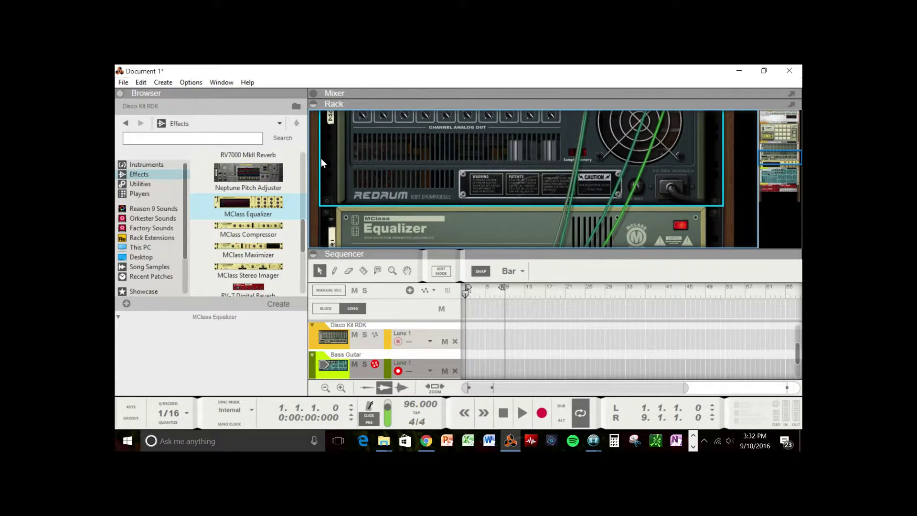
pyautogui.scroll(3, 597, 169)
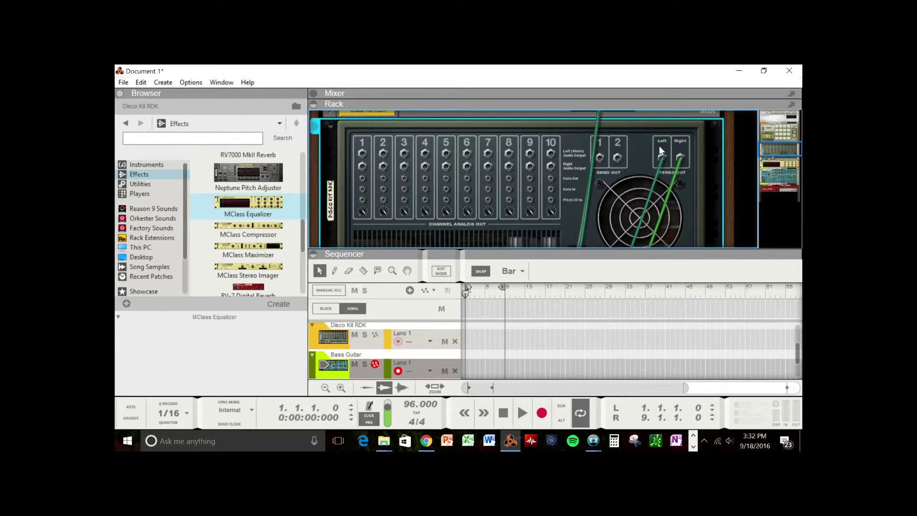
pyautogui.scroll(1, 659, 146)
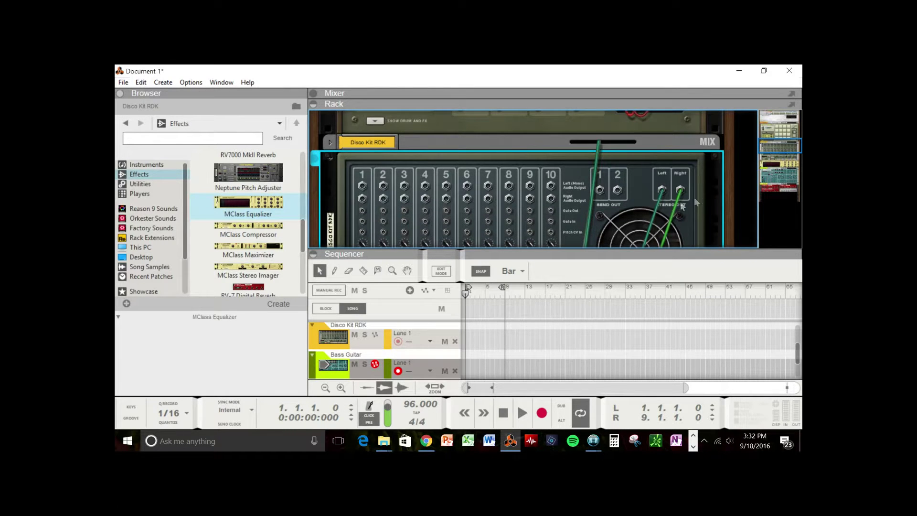
pyautogui.scroll(-5, 649, 174)
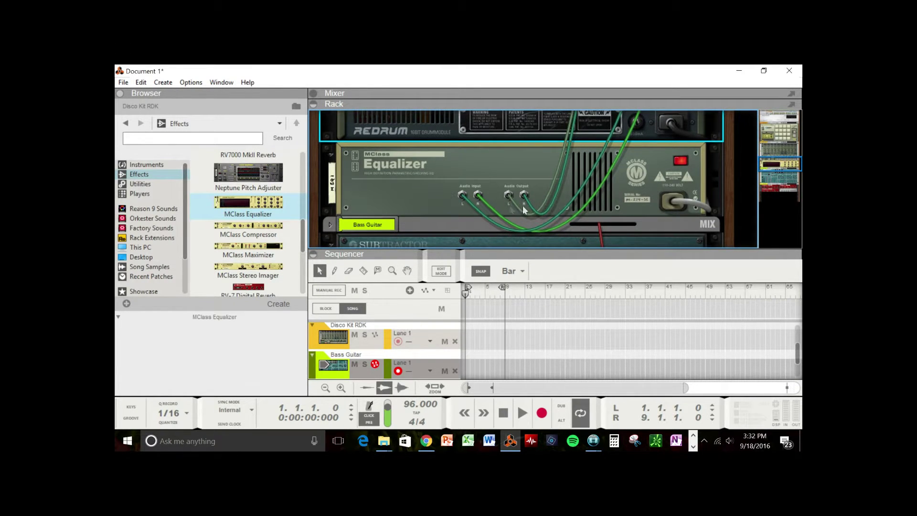
pyautogui.scroll(1, 549, 199)
pyautogui.scroll(4, 548, 200)
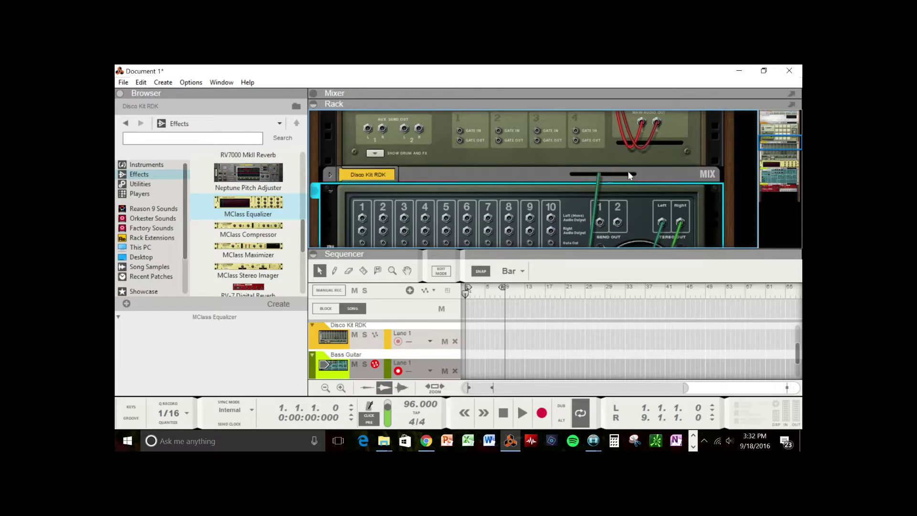
pyautogui.click(313, 92)
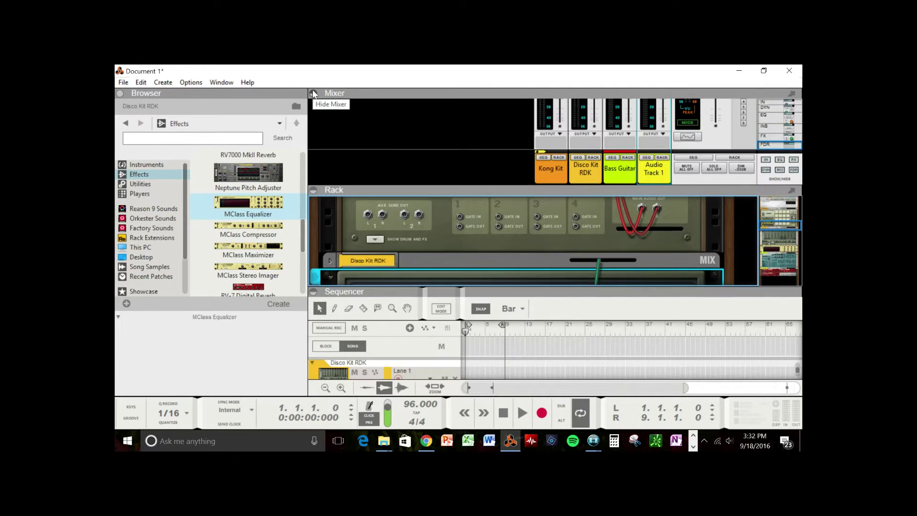
pyautogui.click(586, 171)
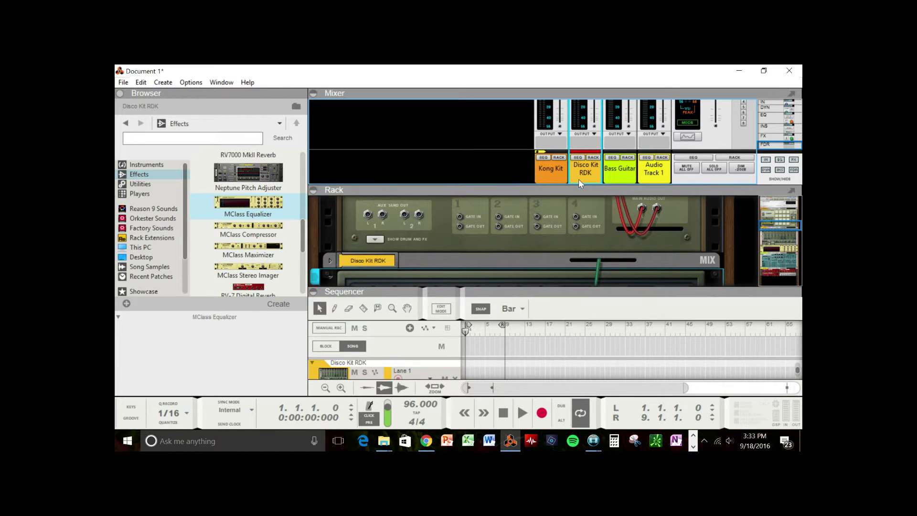
pyautogui.click(313, 93)
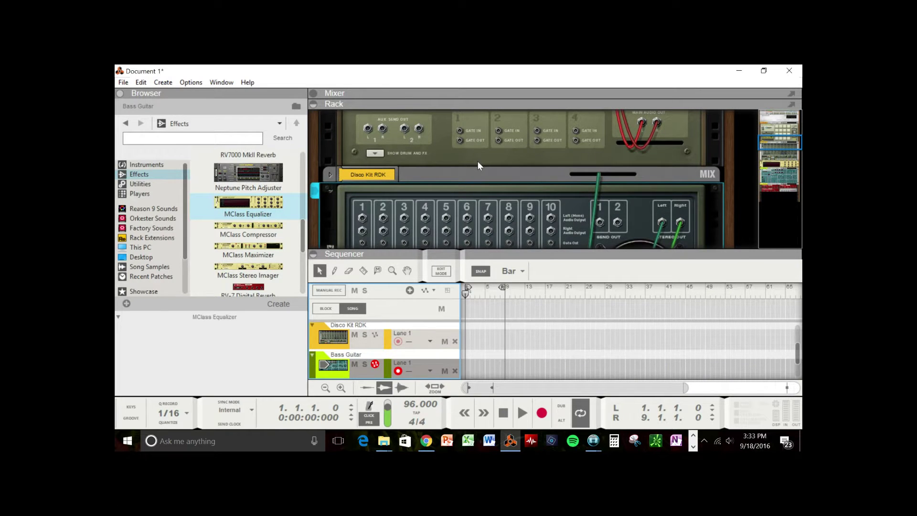
# Step: Flip the rack to its front panels with Tab and browse patches for the Bass Guitar SubTractor
pyautogui.scroll(-1, 473, 166)
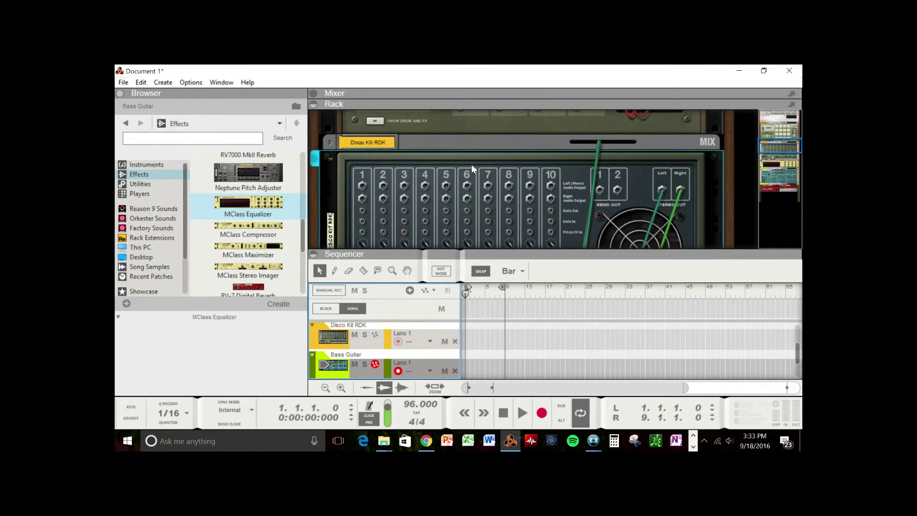
pyautogui.press('Tab')
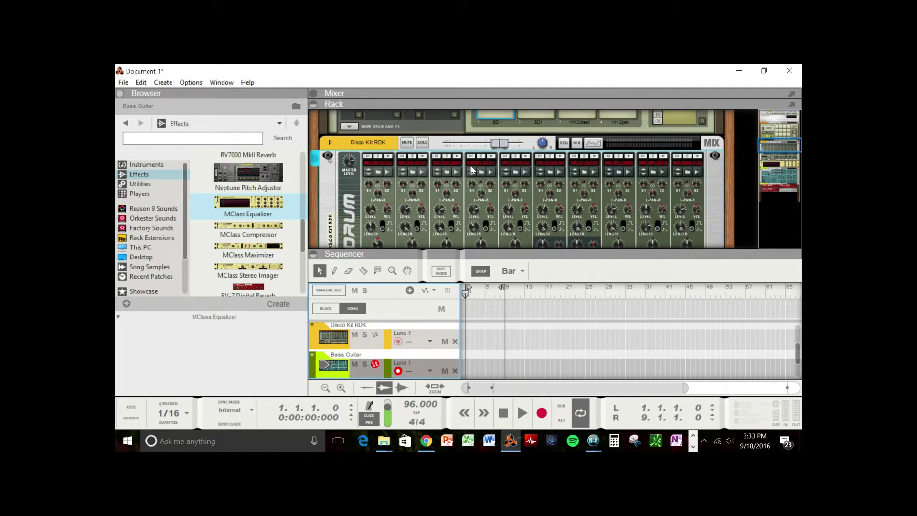
pyautogui.scroll(-4, 470, 168)
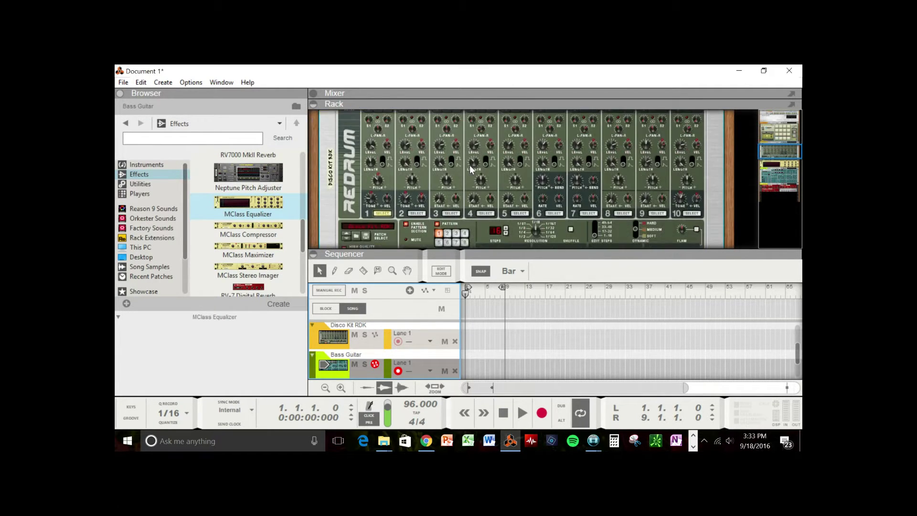
pyautogui.scroll(-1, 468, 167)
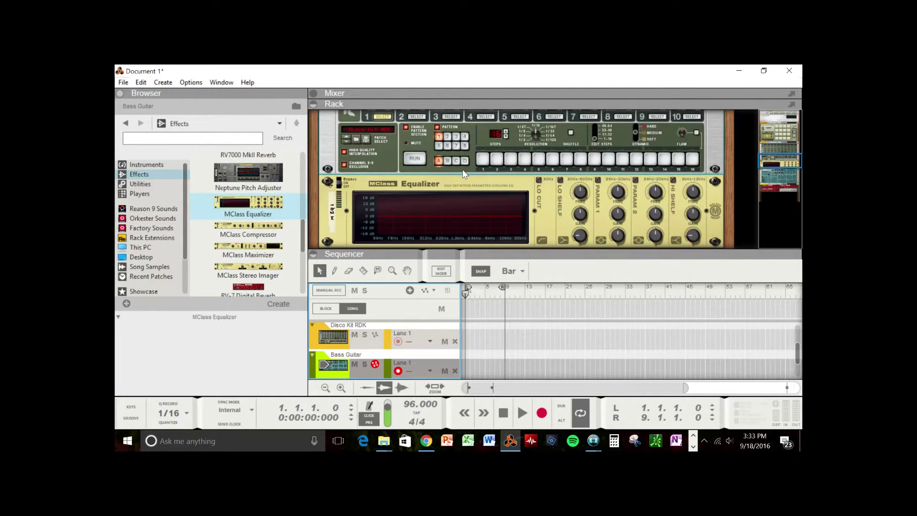
pyautogui.scroll(2, 463, 174)
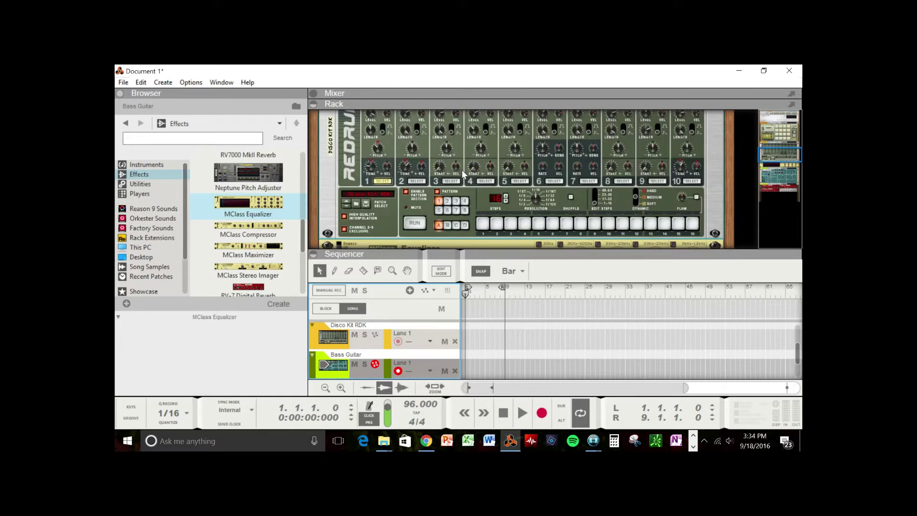
pyautogui.scroll(1, 463, 173)
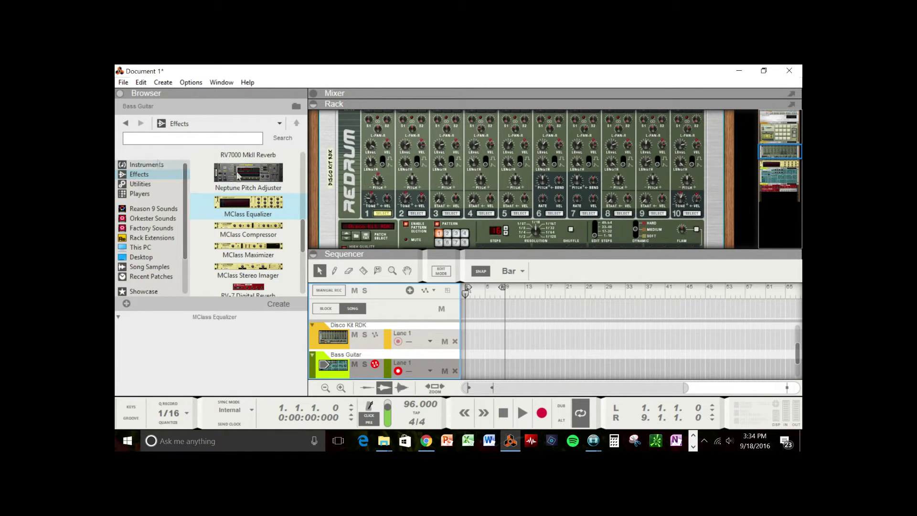
pyautogui.scroll(1, 405, 191)
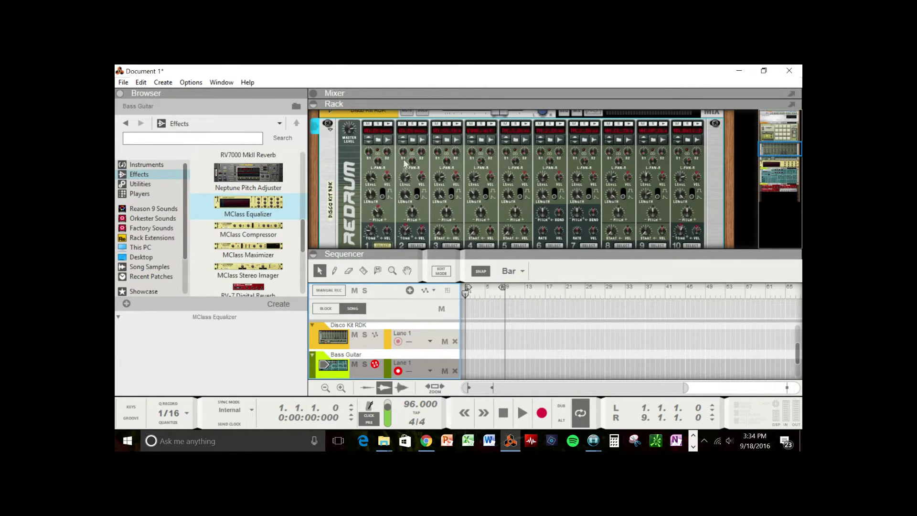
pyautogui.scroll(1, 403, 162)
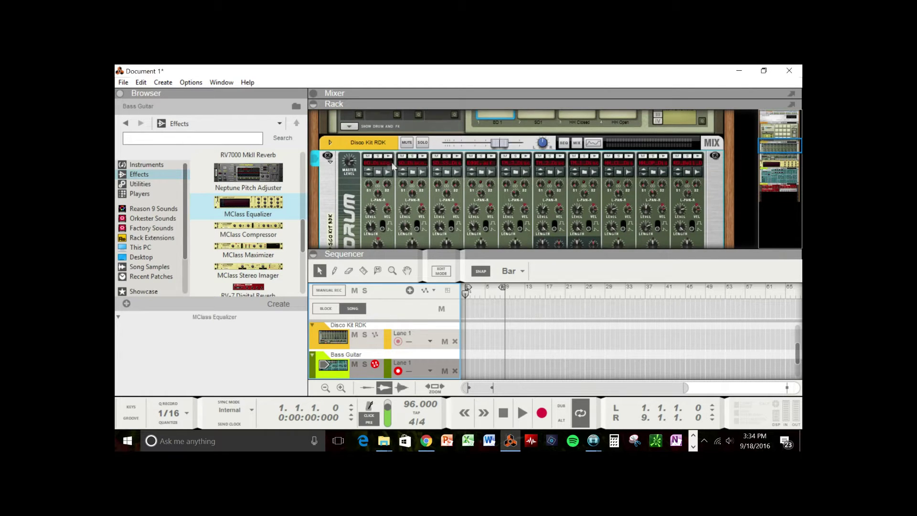
pyautogui.scroll(-4, 393, 165)
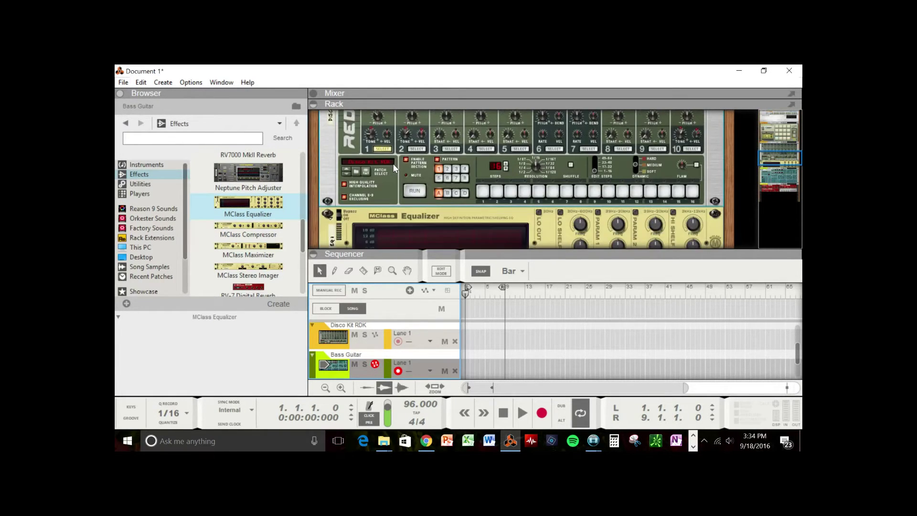
pyautogui.scroll(-6, 393, 164)
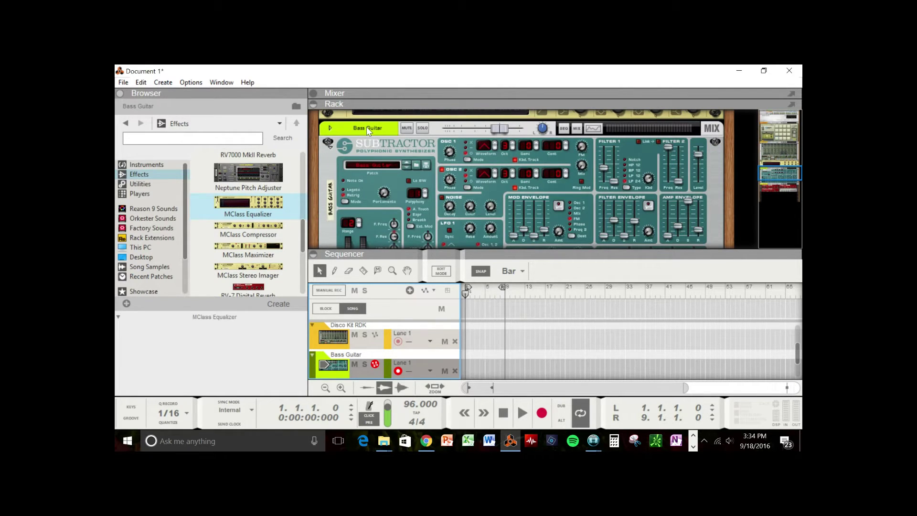
pyautogui.click(416, 164)
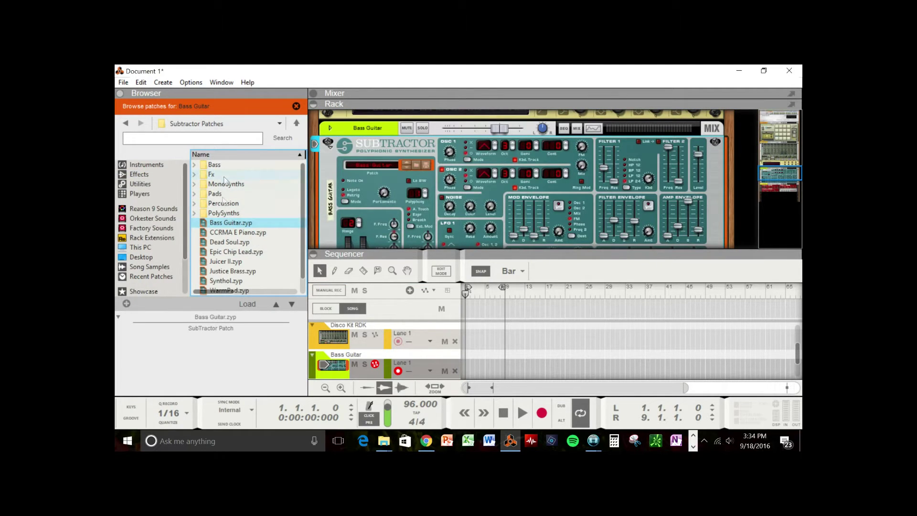
# Step: Switch the patch browser to the Reason 9 Sounds library
pyautogui.scroll(-1, 226, 270)
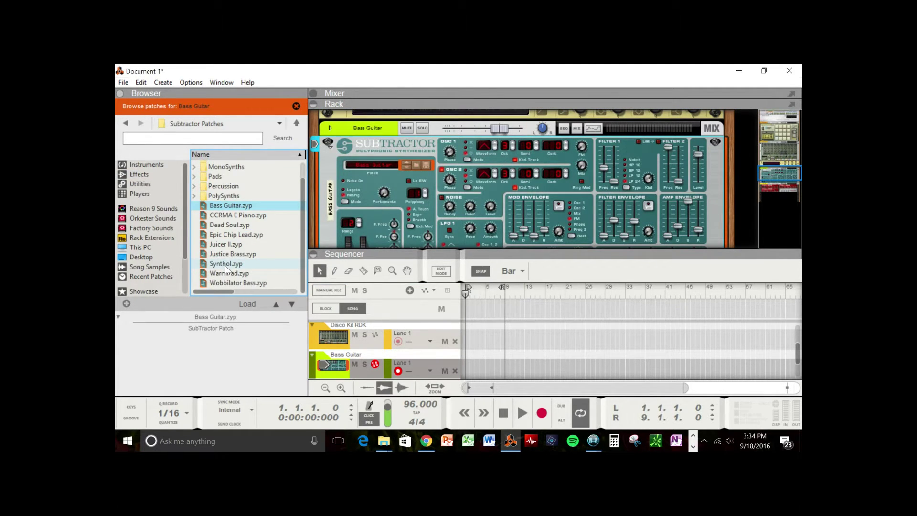
pyautogui.scroll(1, 222, 236)
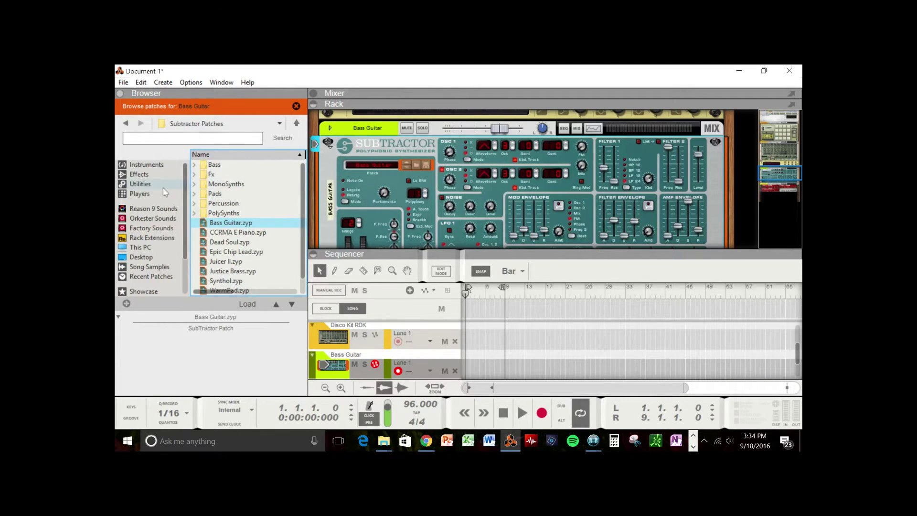
pyautogui.click(143, 210)
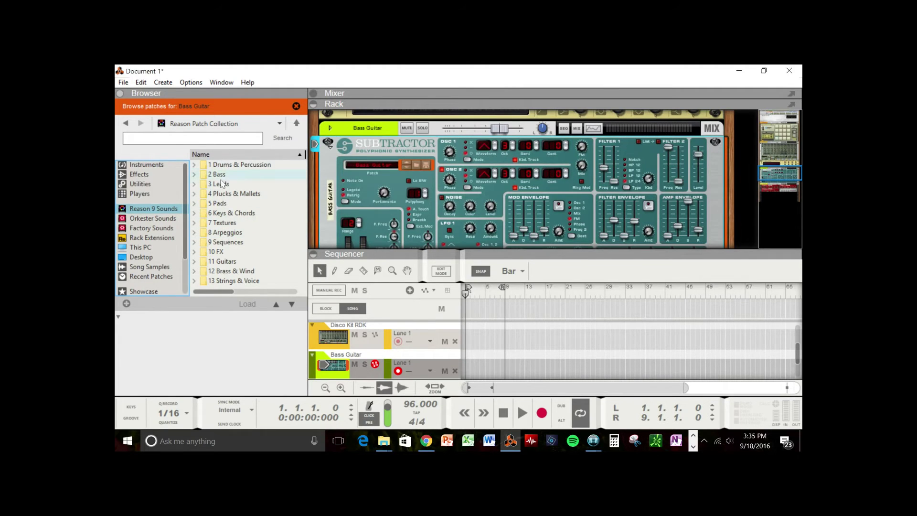
# Step: Load FATBRASS.sxt from the 12 Brass & Wind folder onto the SubTractor
pyautogui.doubleClick(222, 271)
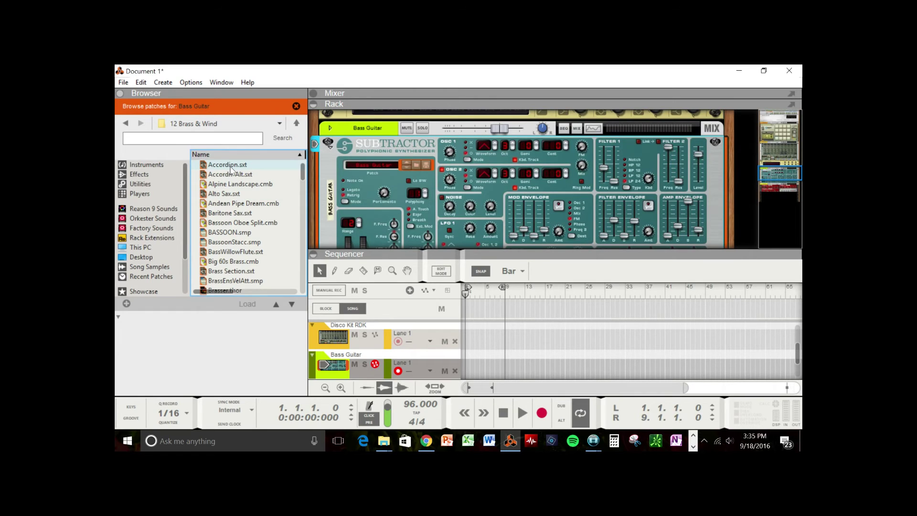
pyautogui.scroll(-3, 221, 246)
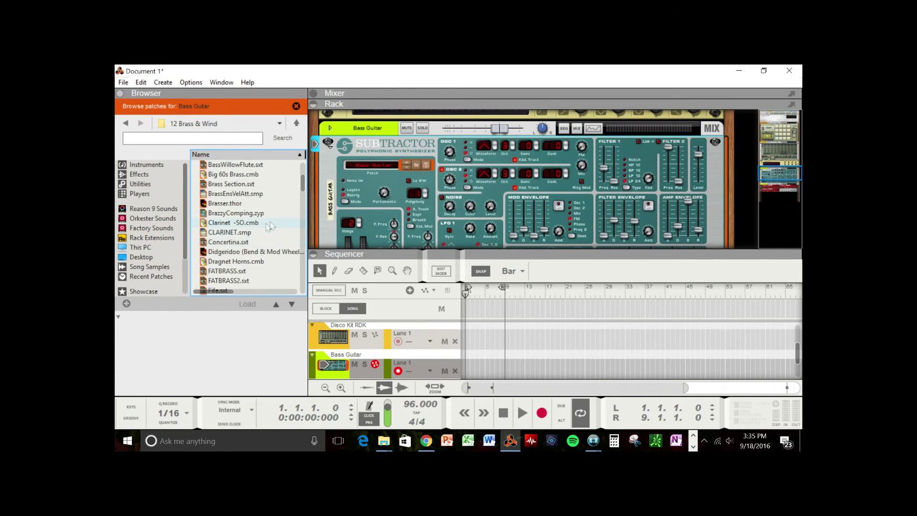
pyautogui.click(227, 271)
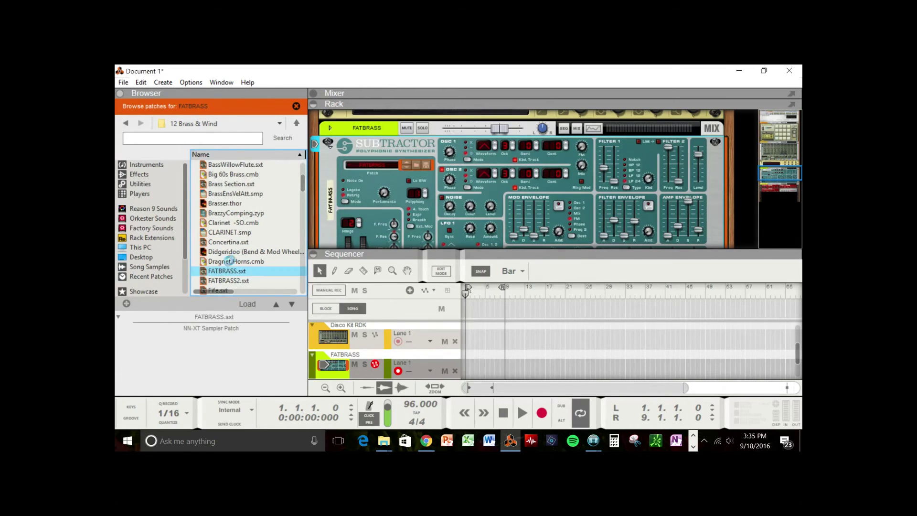